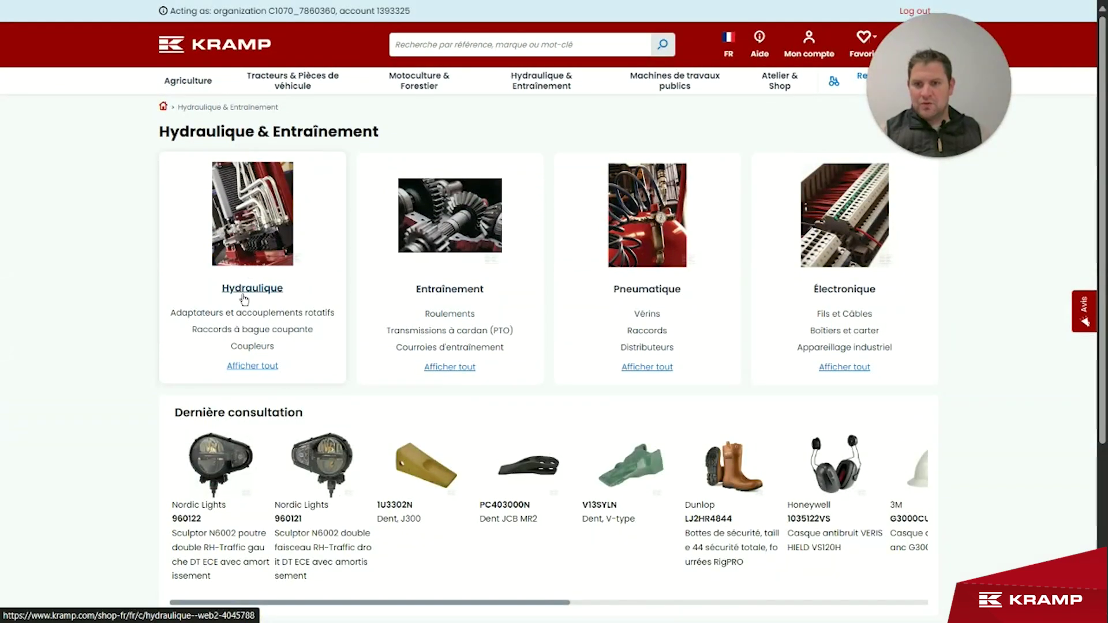
# Step: Browse to the Tuyaux & raccords category under Hydraulique and open the product configurator
pyautogui.click(243, 296)
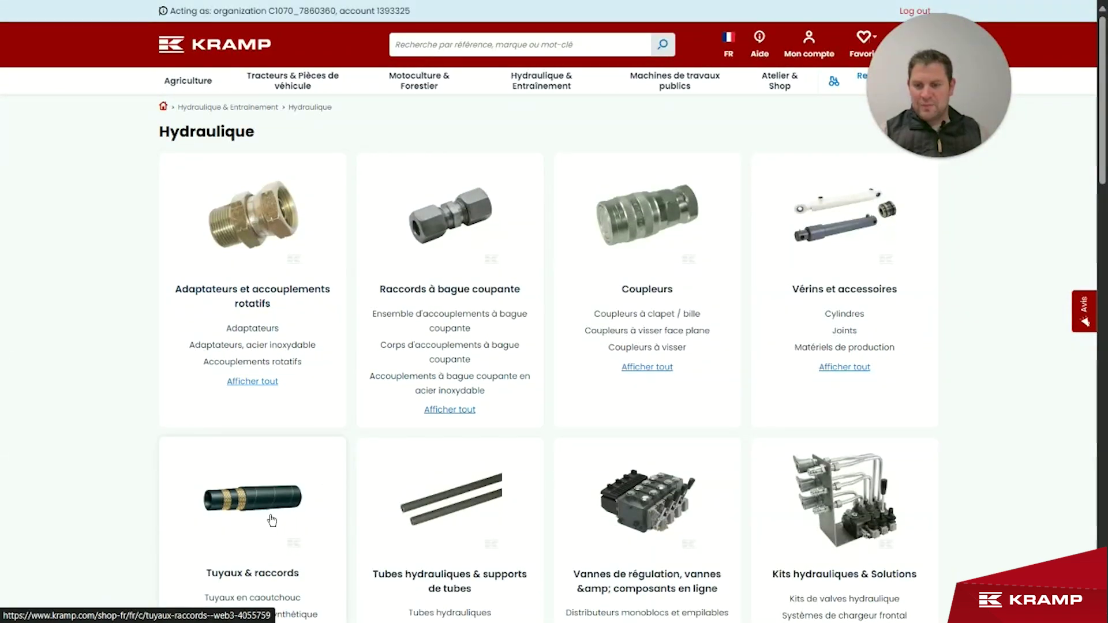
pyautogui.scroll(-1, 272, 522)
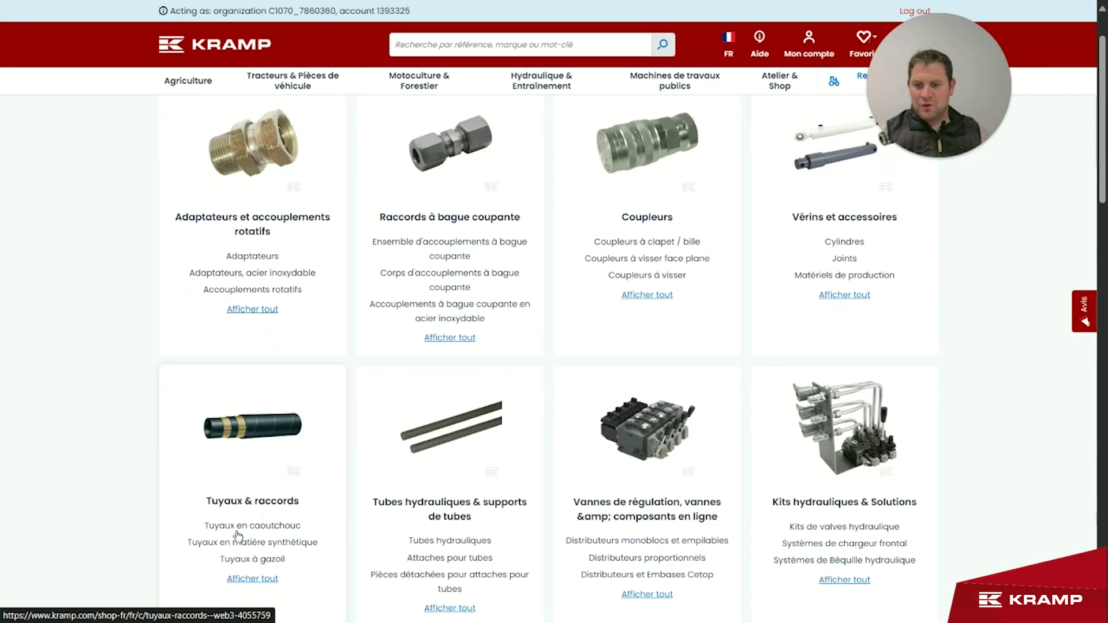
pyautogui.click(273, 560)
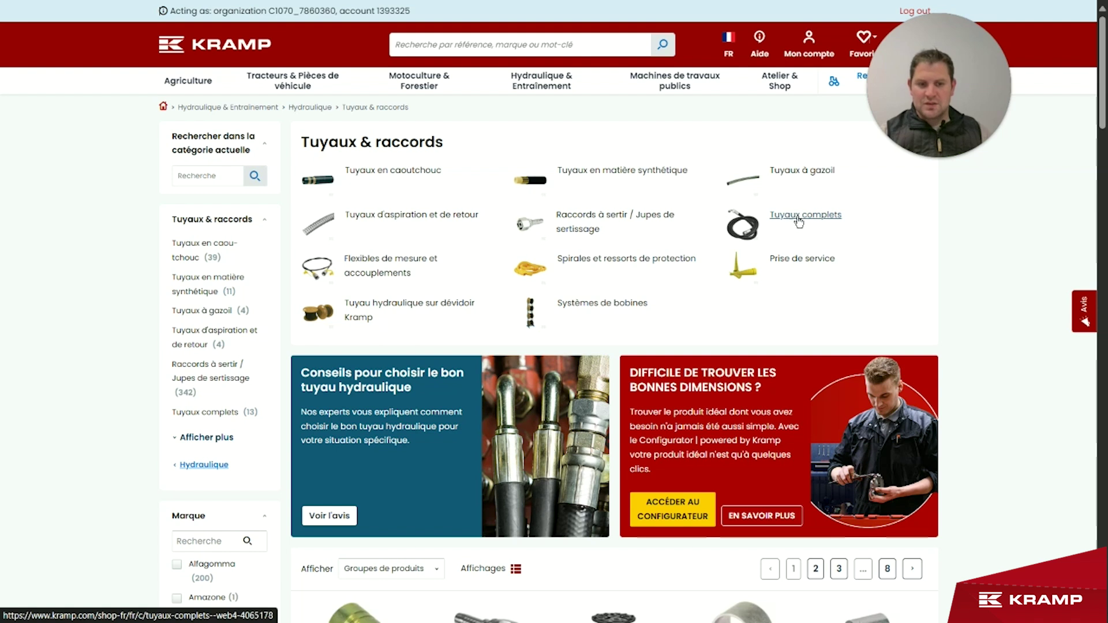
pyautogui.click(668, 518)
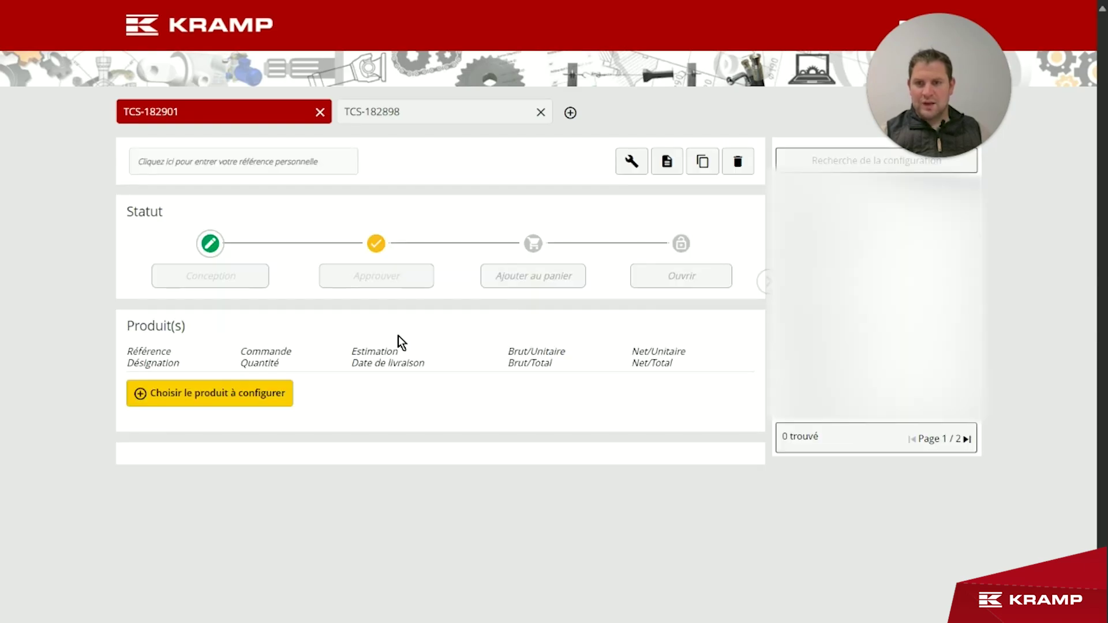
# Step: Choose Tuyau / Tuyau-Kit as the product to configure, select the single Tuyau option and proceed to its configuration
pyautogui.click(272, 392)
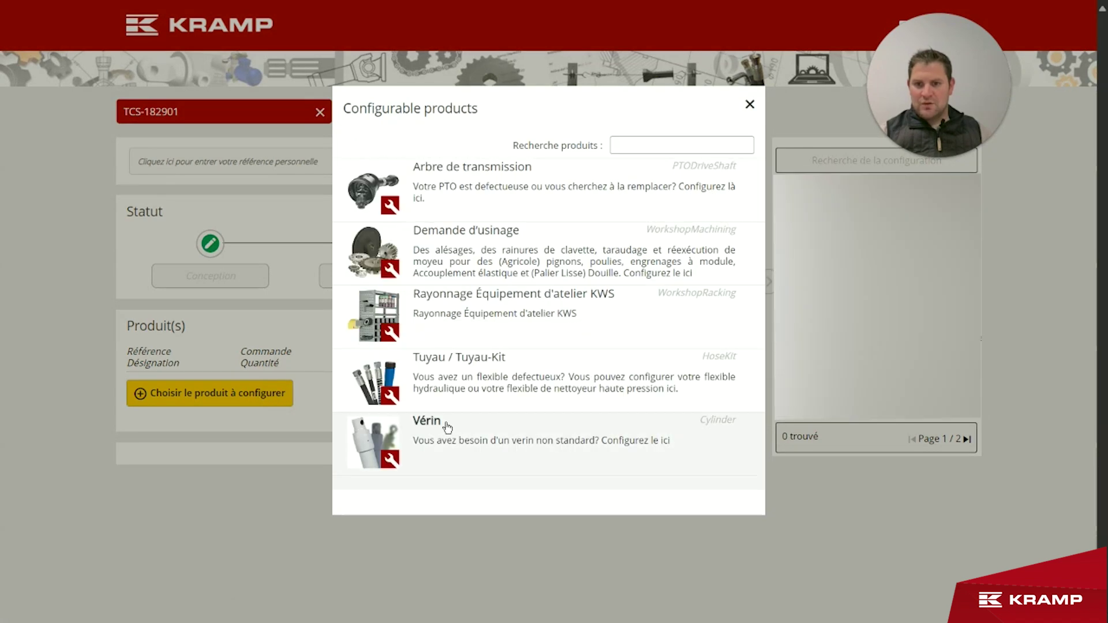
pyautogui.click(468, 372)
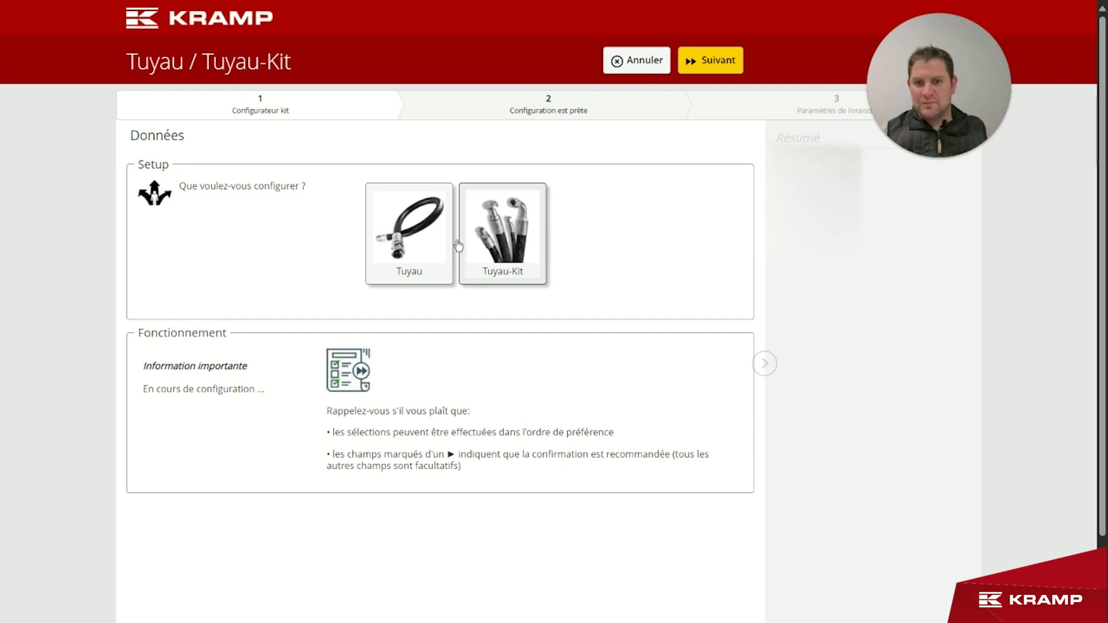
pyautogui.click(422, 239)
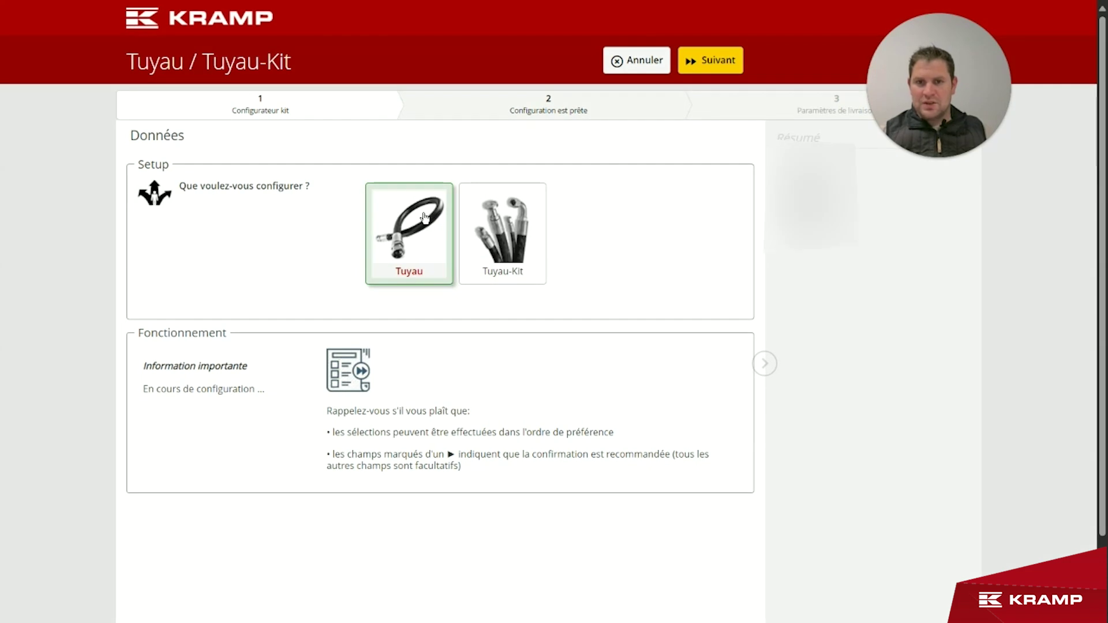
pyautogui.click(559, 109)
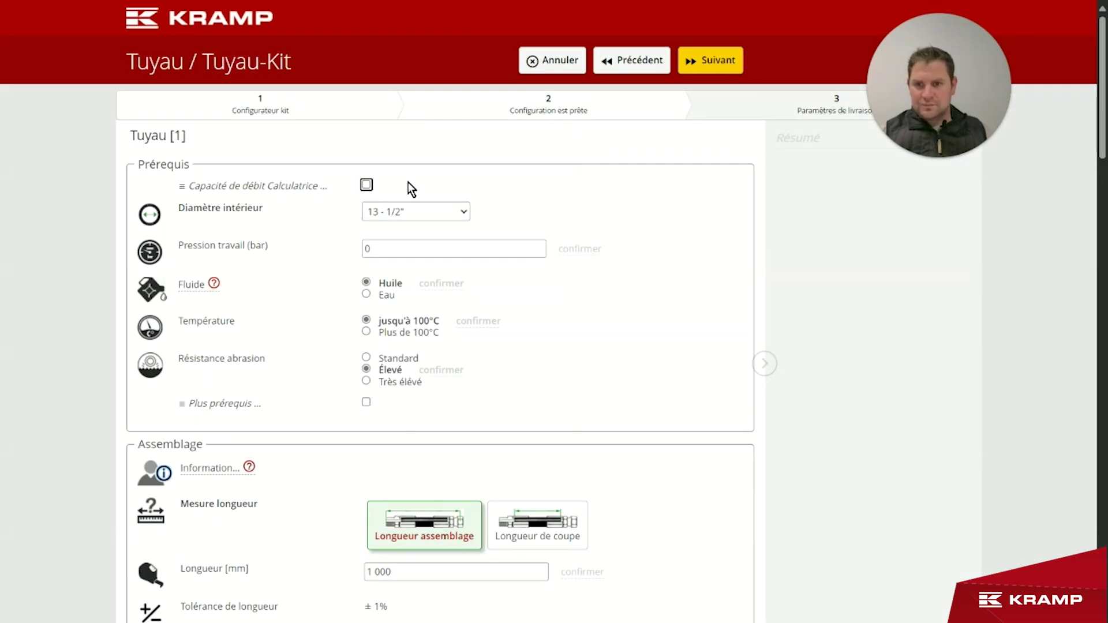
# Step: Set the hose's inner diameter to 20 - 3/4" and its cut length (Longueur de coupe) to 3000 mm
pyautogui.click(461, 213)
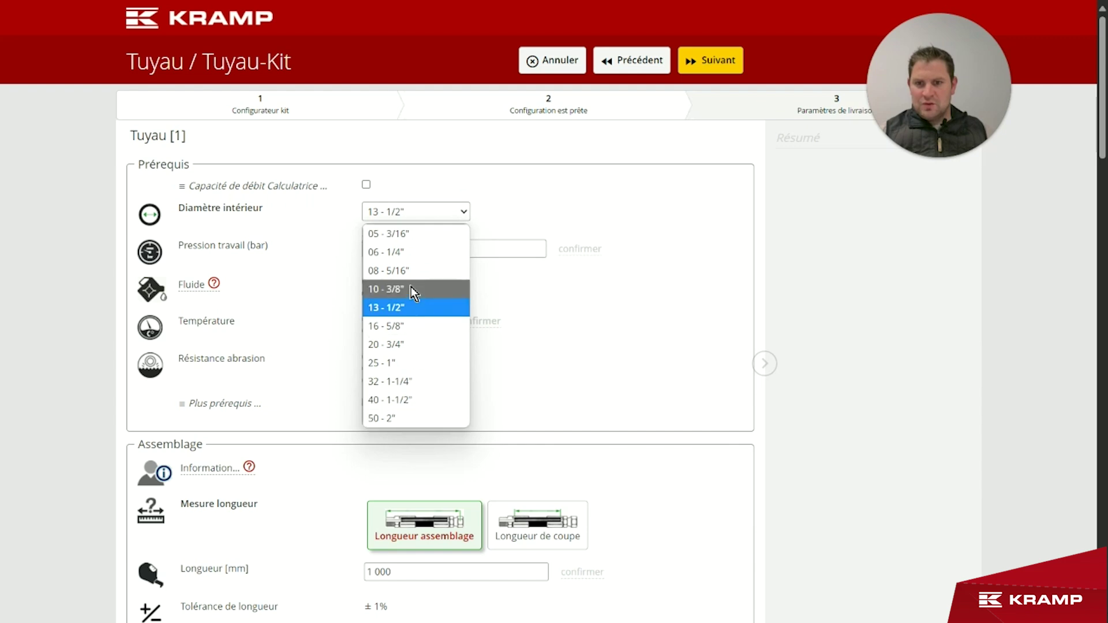
pyautogui.click(416, 345)
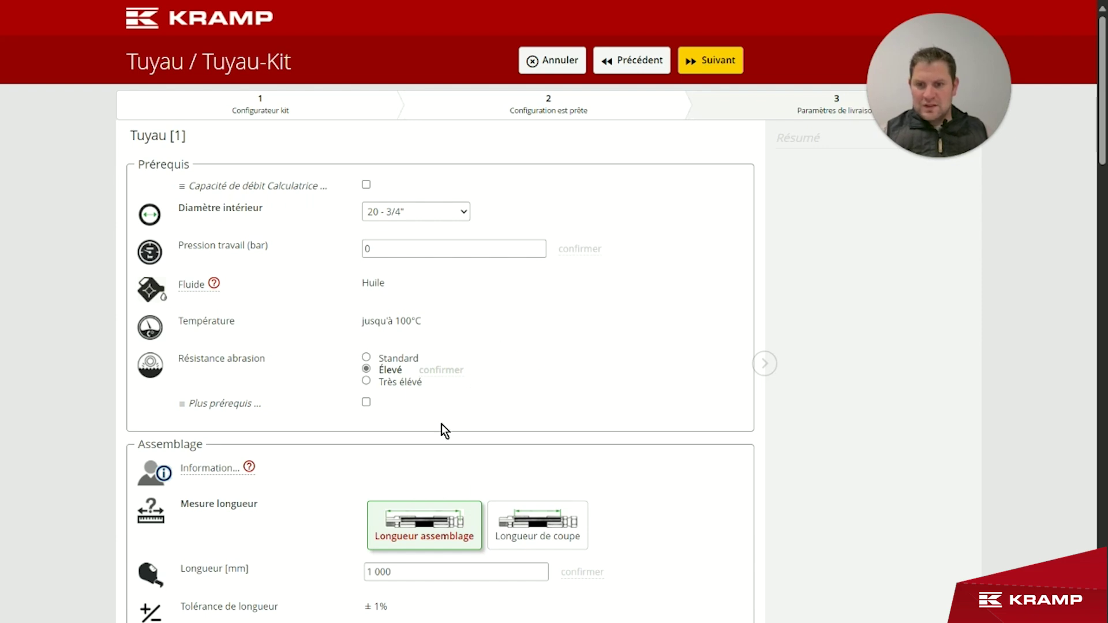
pyautogui.scroll(-4, 502, 451)
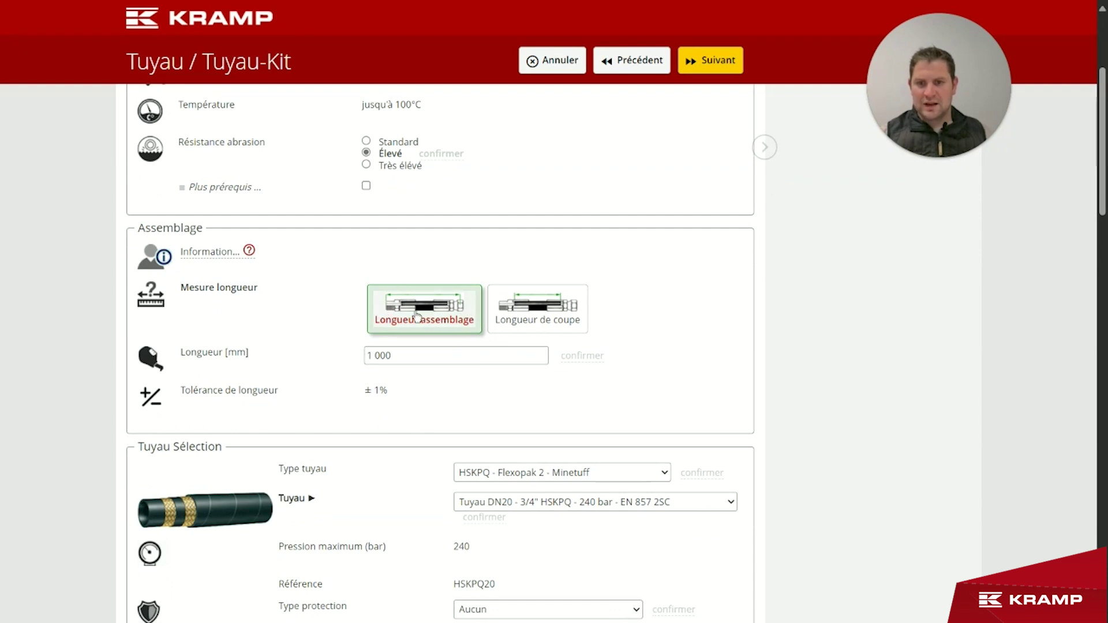
pyautogui.click(534, 318)
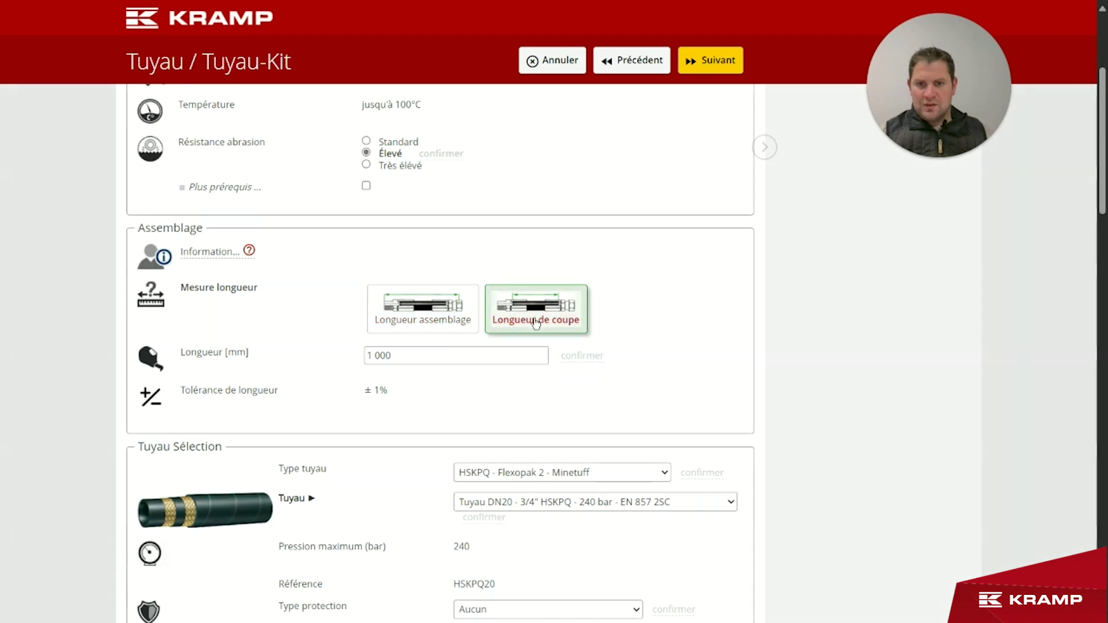
pyautogui.moveTo(397, 362); pyautogui.dragTo(328, 355)
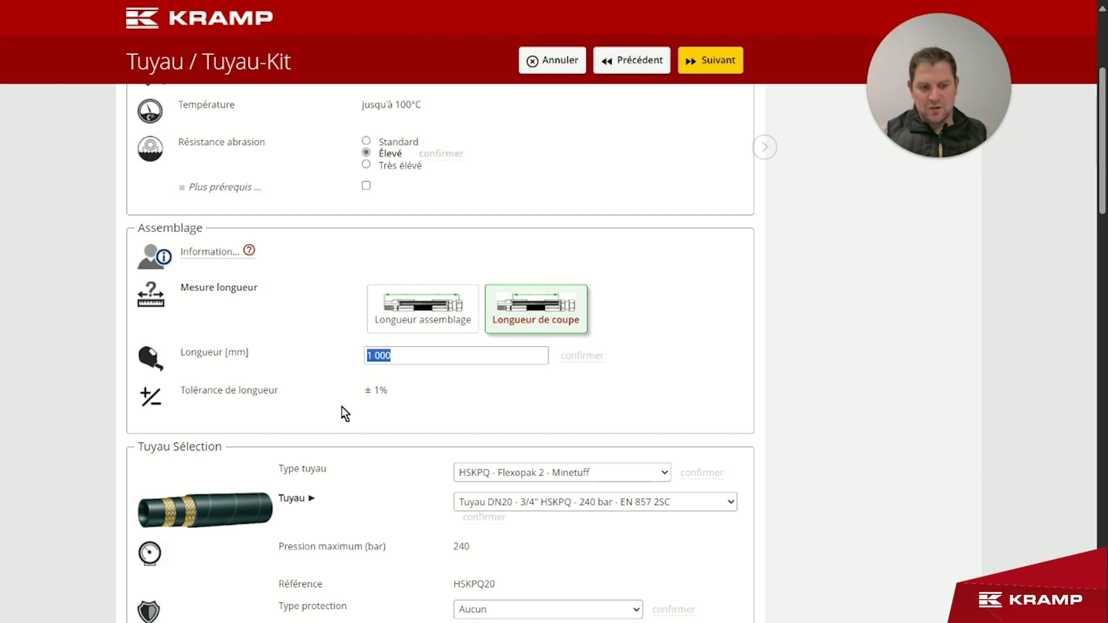
pyautogui.write('300')
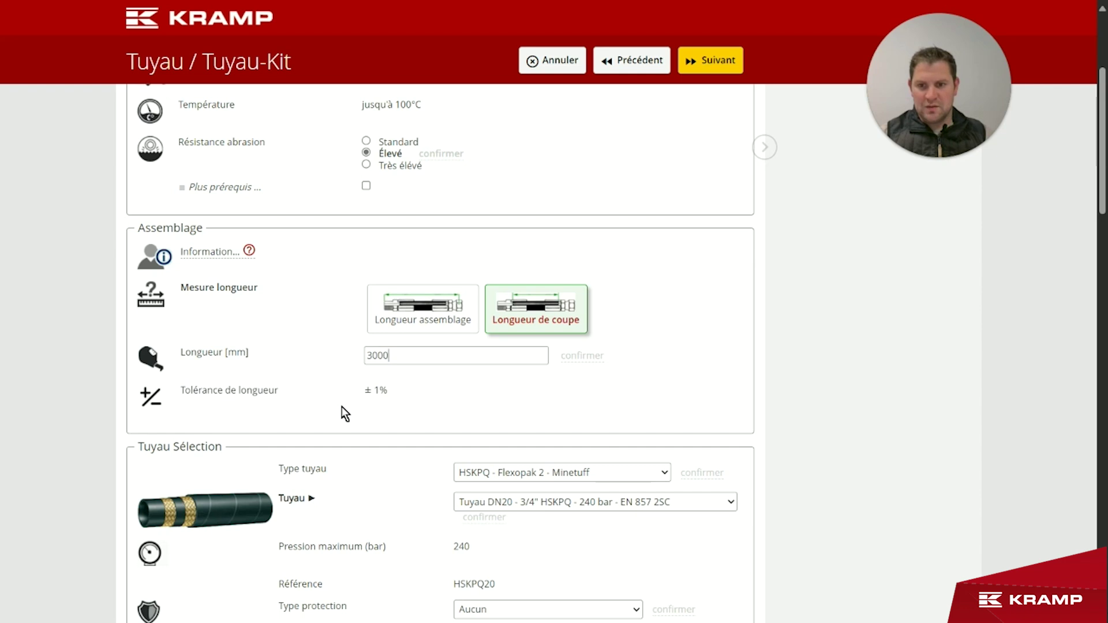
pyautogui.click(692, 396)
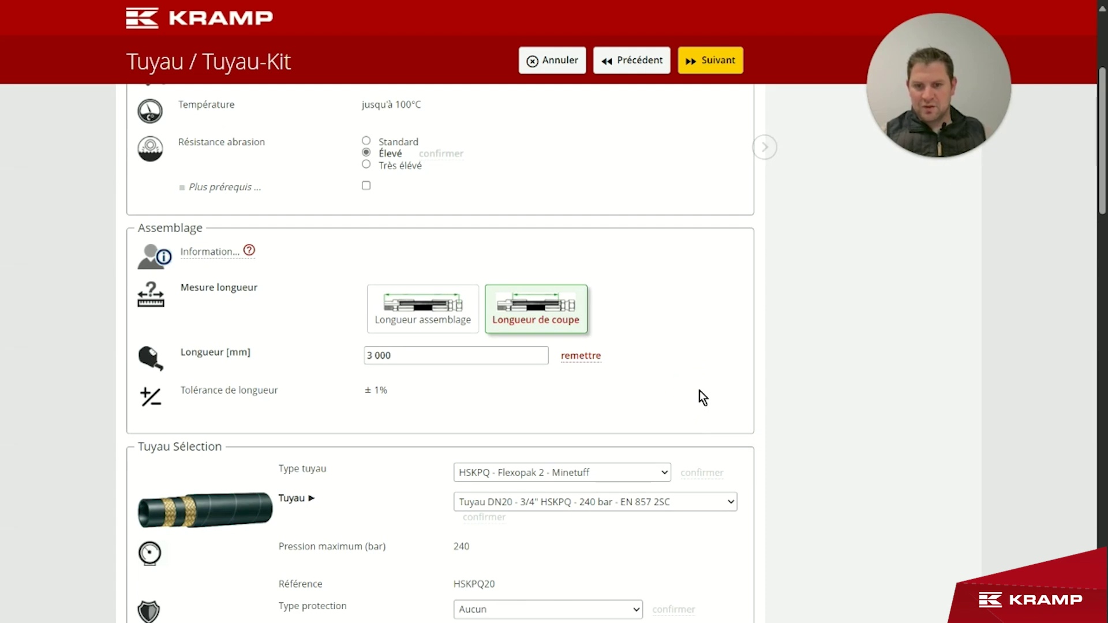
# Step: Set the hose type to HSKHF - Flexopak 2SC and check the hose's reference
pyautogui.scroll(-4, 700, 390)
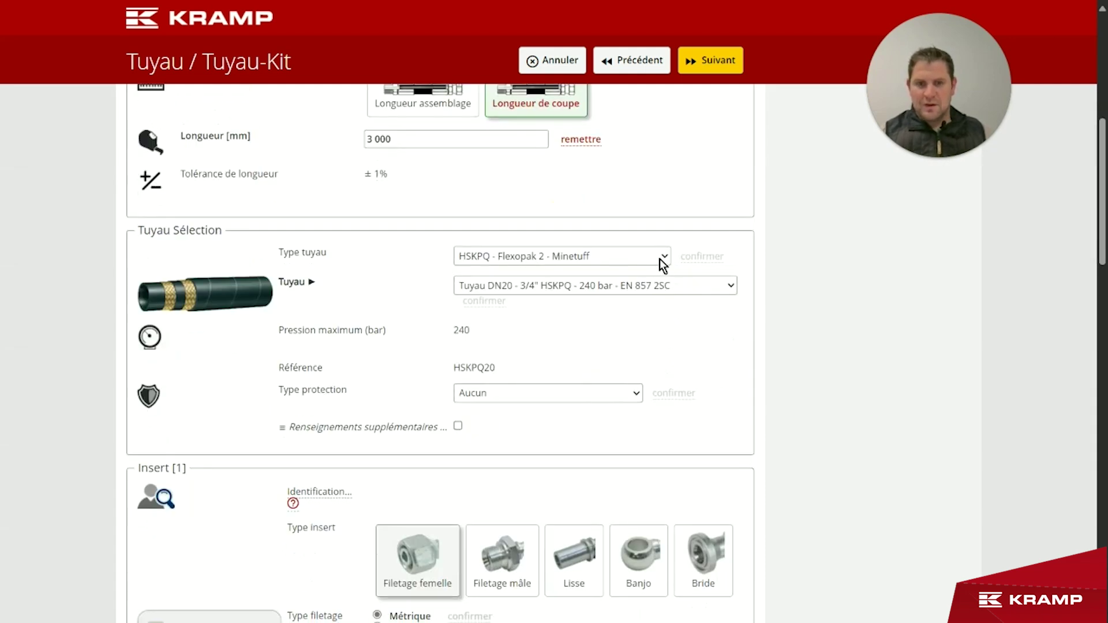
pyautogui.click(699, 286)
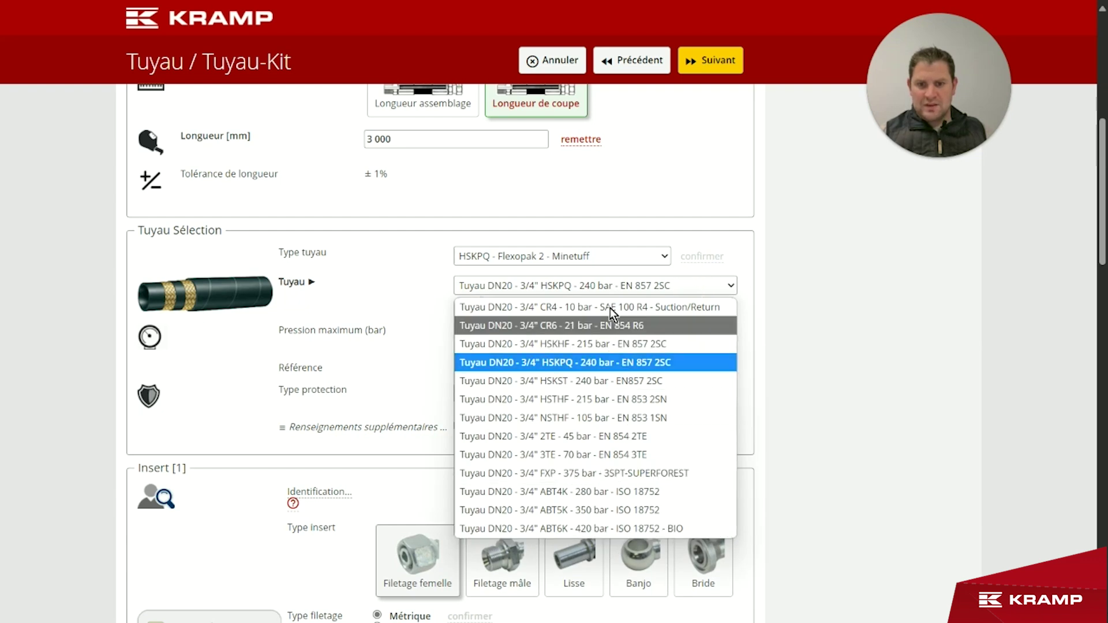
pyautogui.click(660, 259)
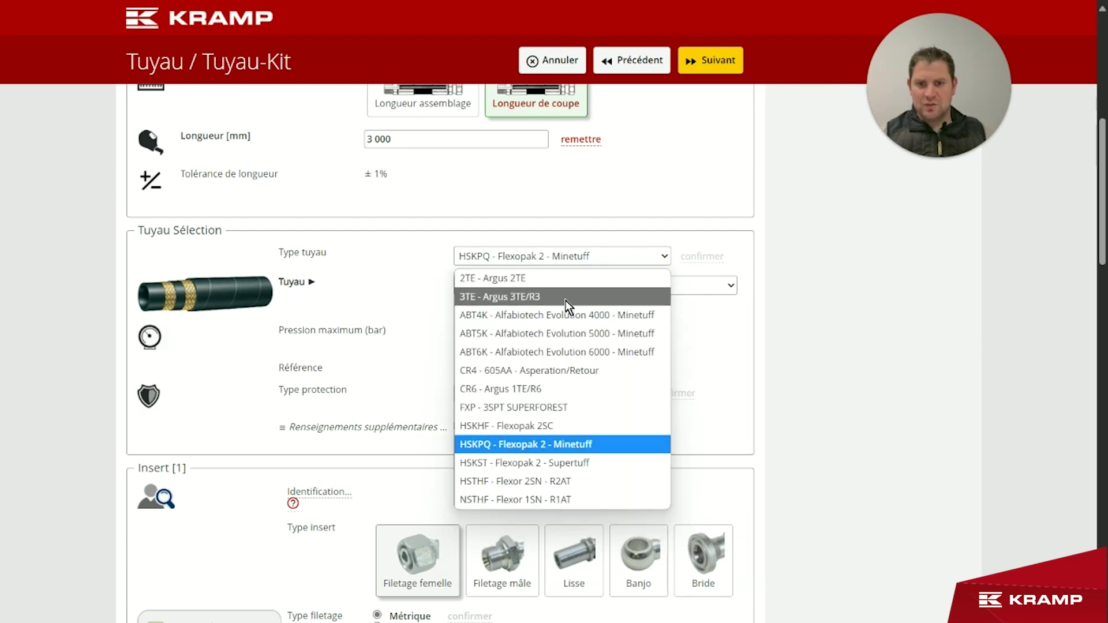
pyautogui.click(500, 430)
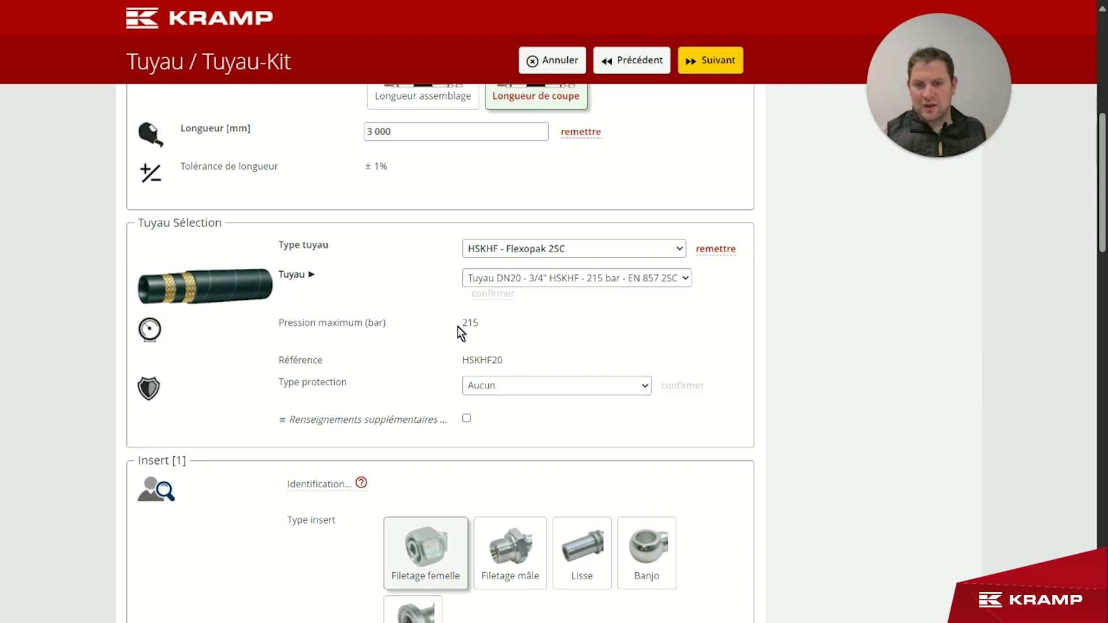
pyautogui.moveTo(462, 359); pyautogui.dragTo(510, 356)
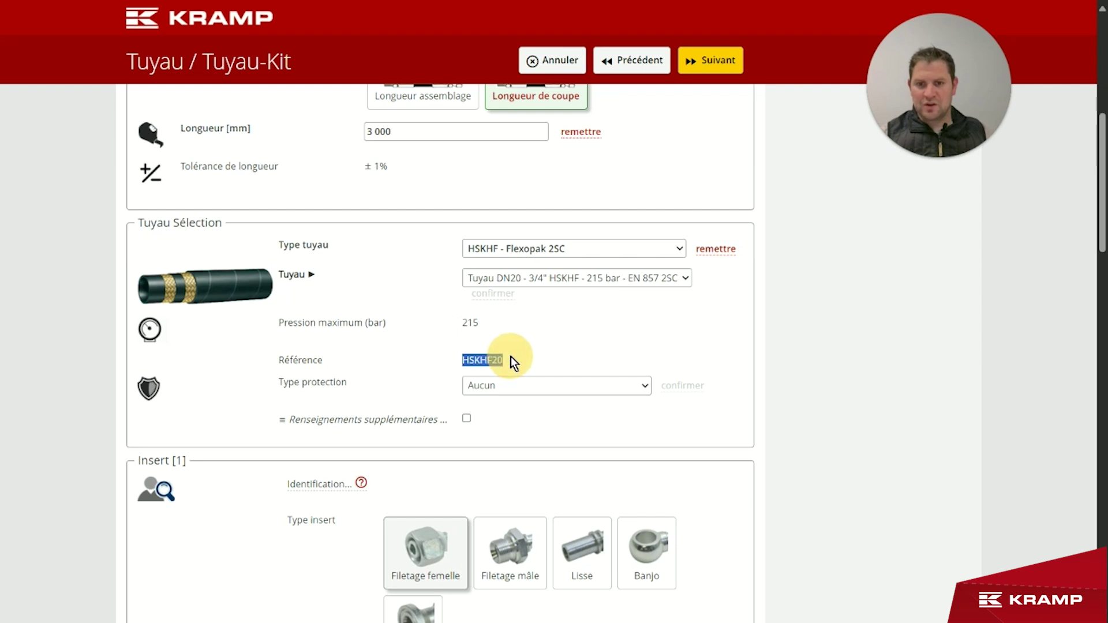
pyautogui.click(705, 346)
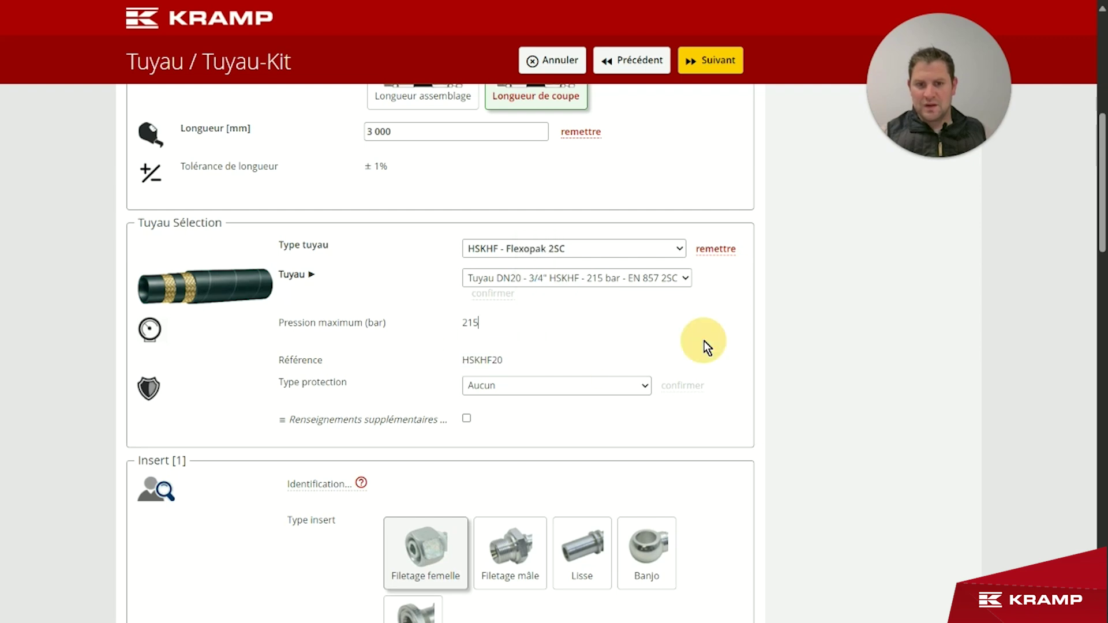
# Step: Add the abrasion protection Ressort plastique to the hose, using the black 27-36 mm plastic spiral
pyautogui.click(649, 383)
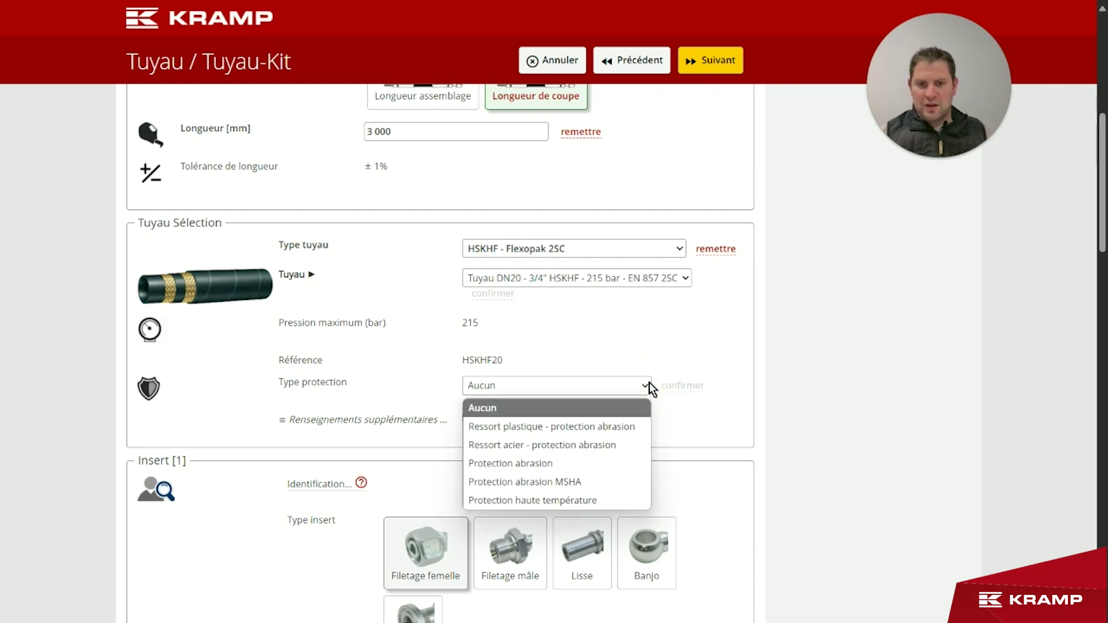
pyautogui.click(588, 430)
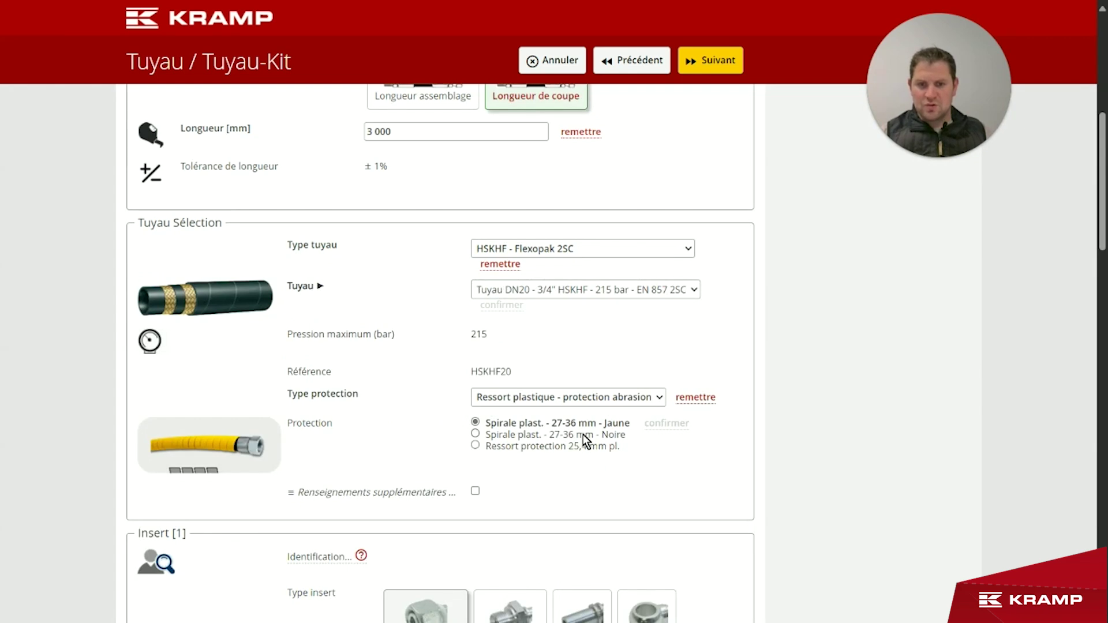
pyautogui.click(525, 436)
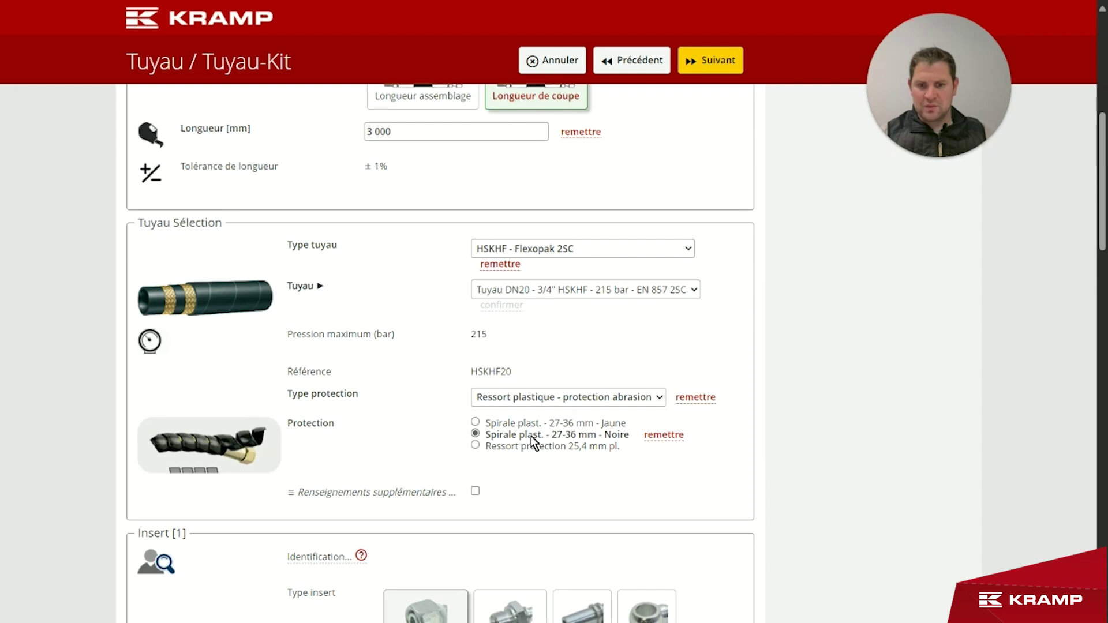
pyautogui.click(532, 446)
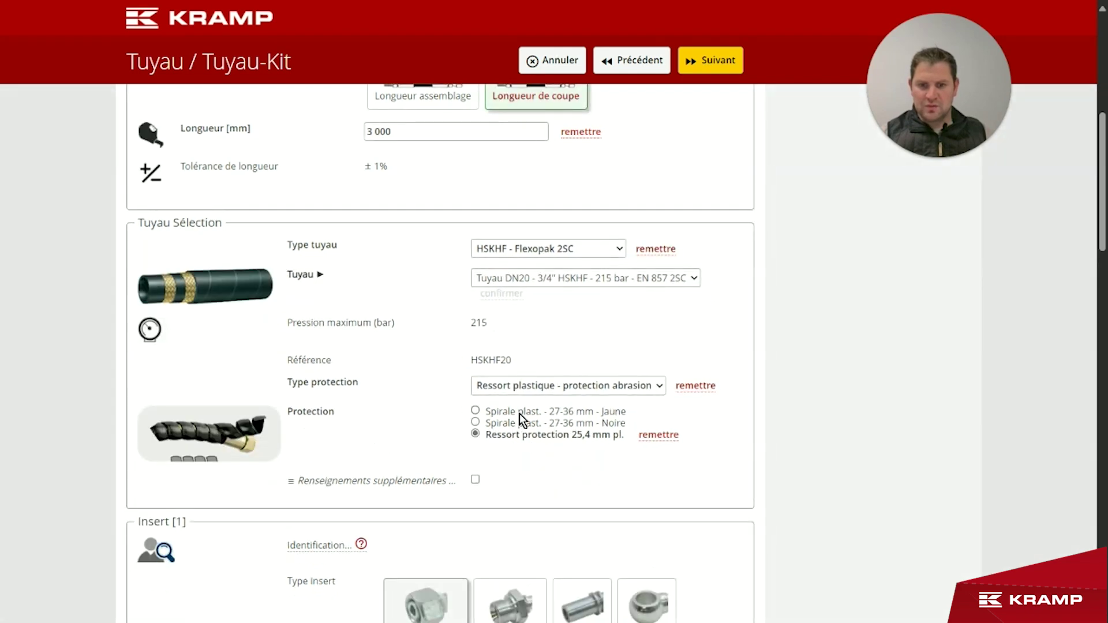
pyautogui.click(523, 423)
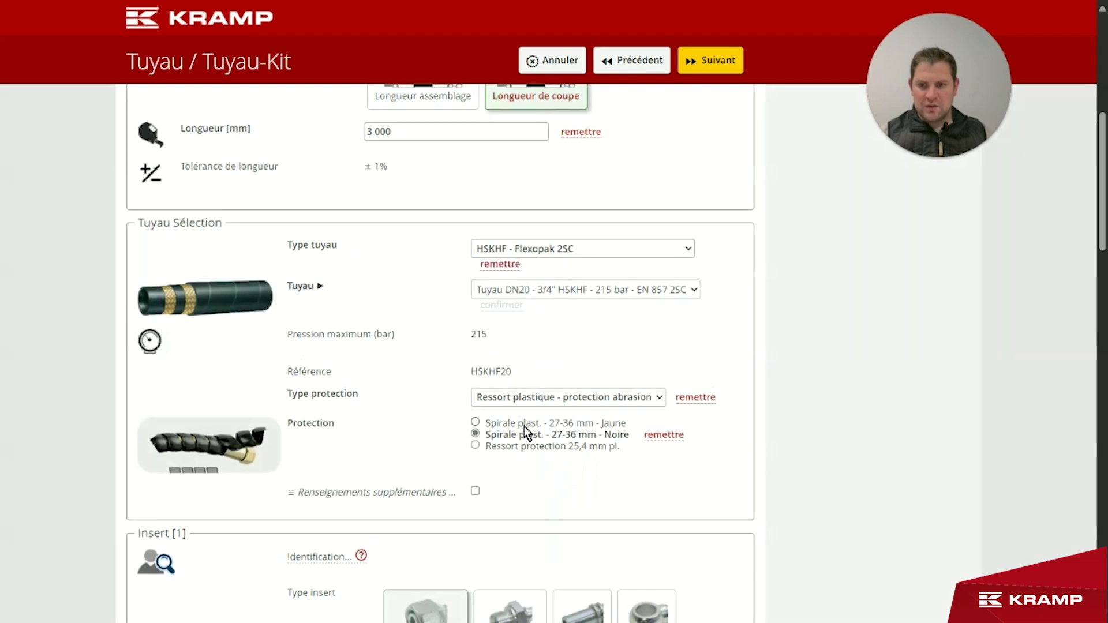
# Step: Set the first insert to Filetage femelle with a BSP thread
pyautogui.scroll(-5, 529, 434)
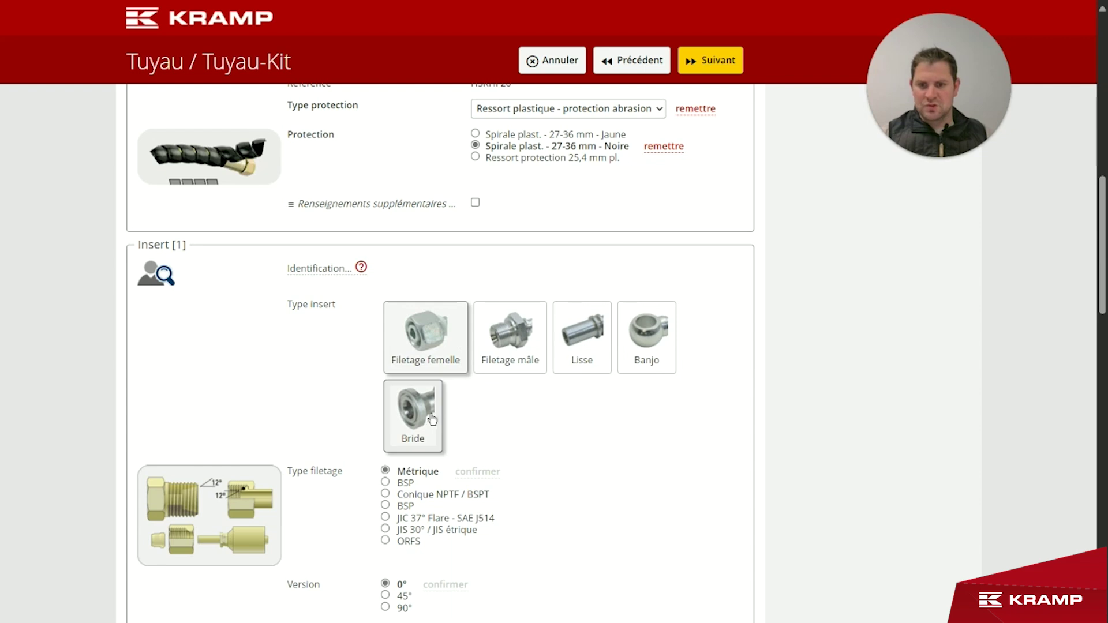
pyautogui.click(435, 348)
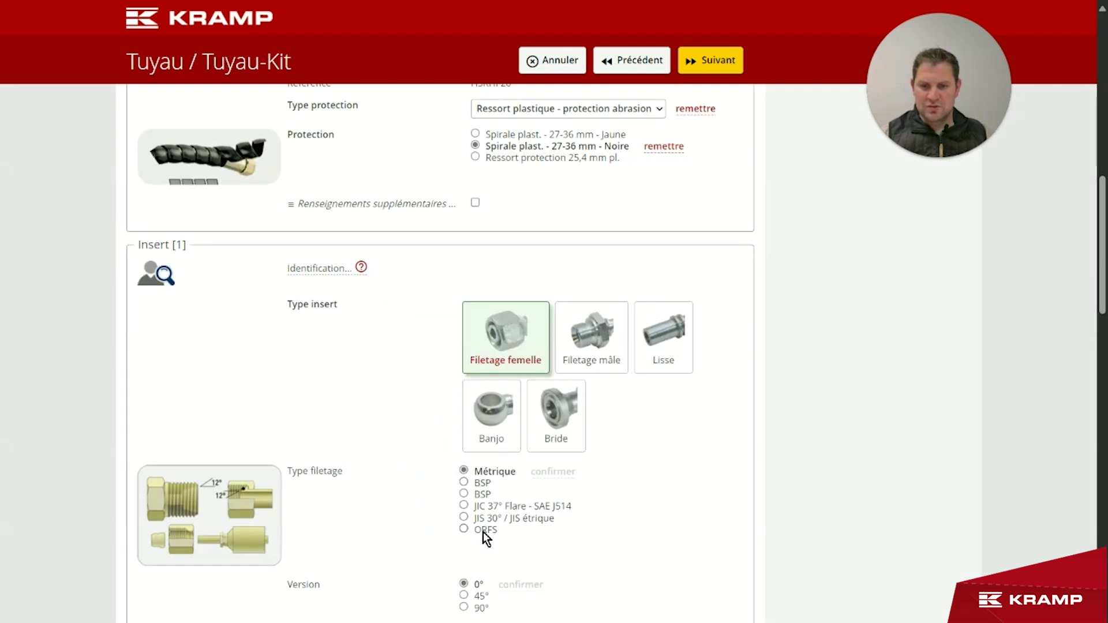
pyautogui.click(481, 482)
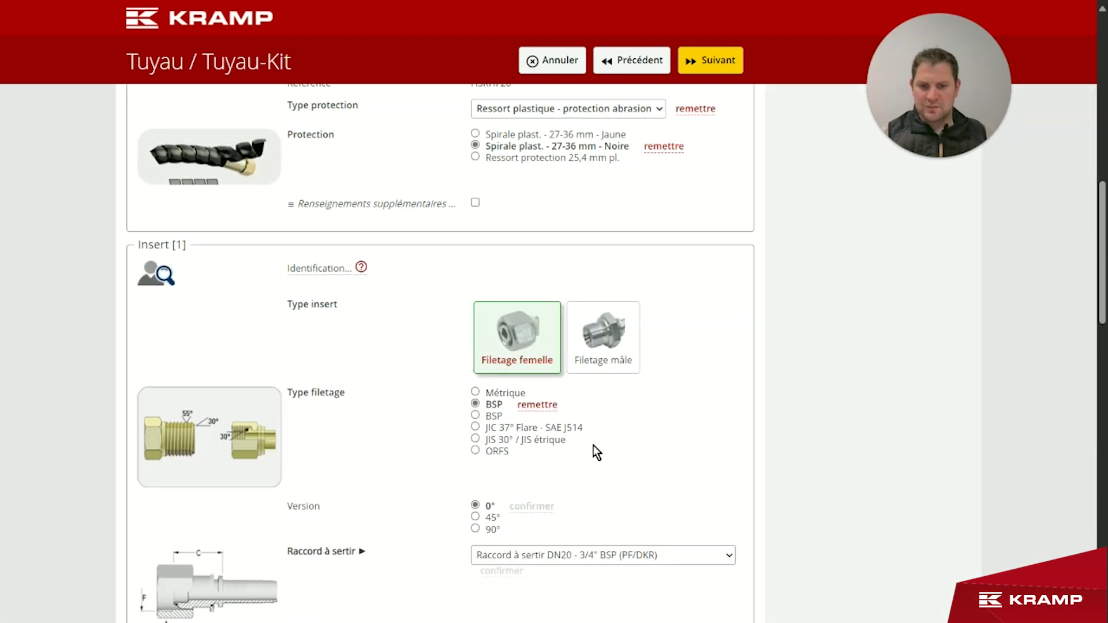
# Step: Give the first insert a 90° version with the DN20 - 1" BSP - 90° (PF/DKR) crimp fitting and check its reference
pyautogui.scroll(-1, 597, 452)
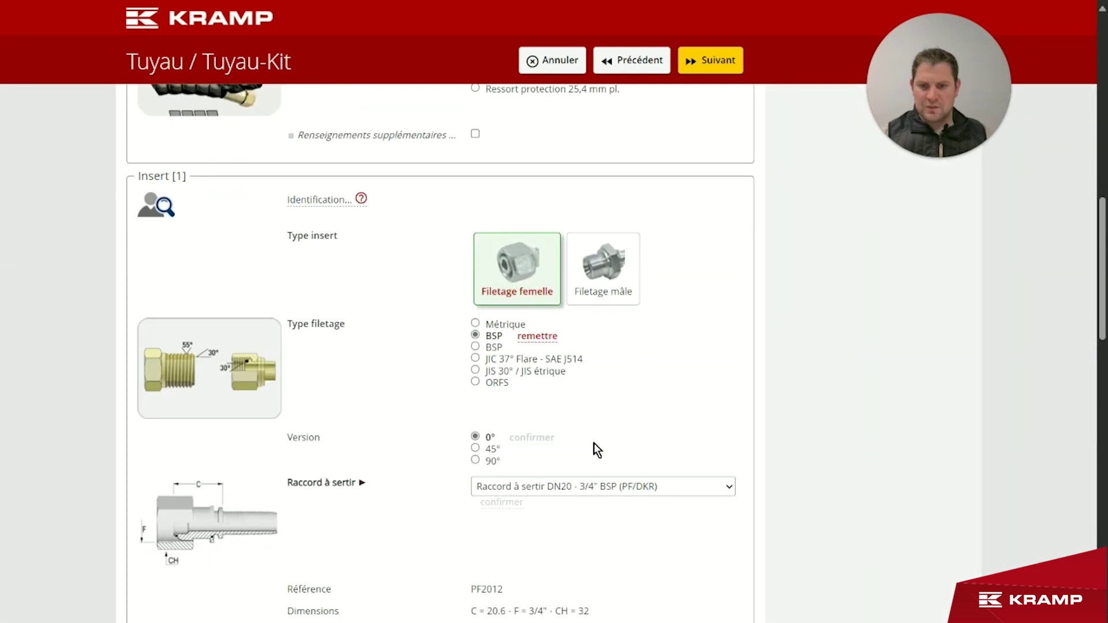
pyautogui.click(475, 456)
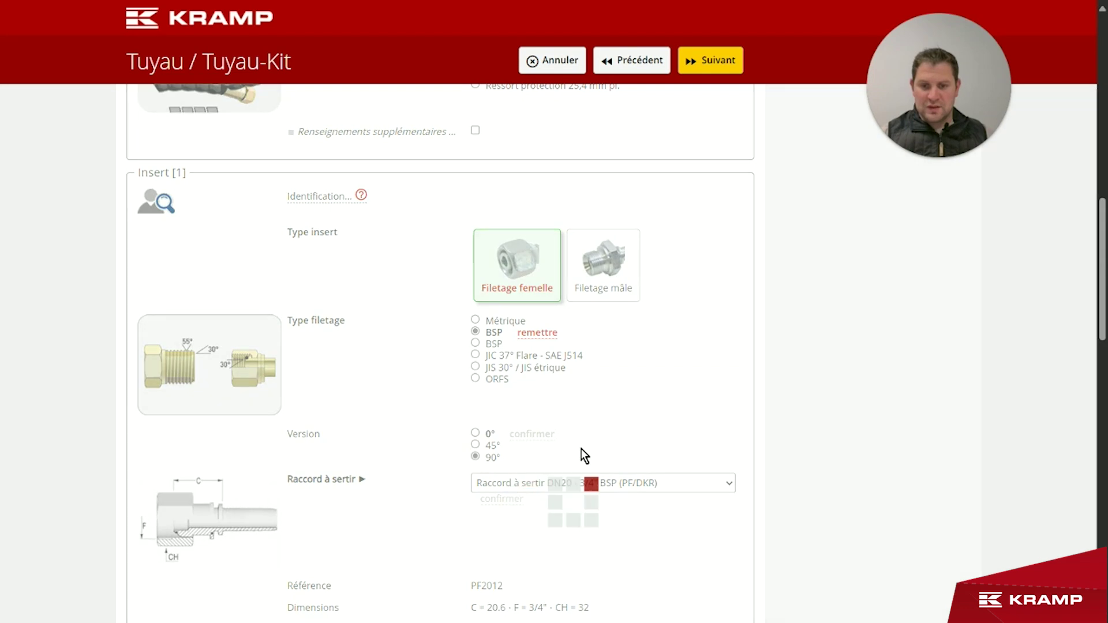
pyautogui.click(691, 485)
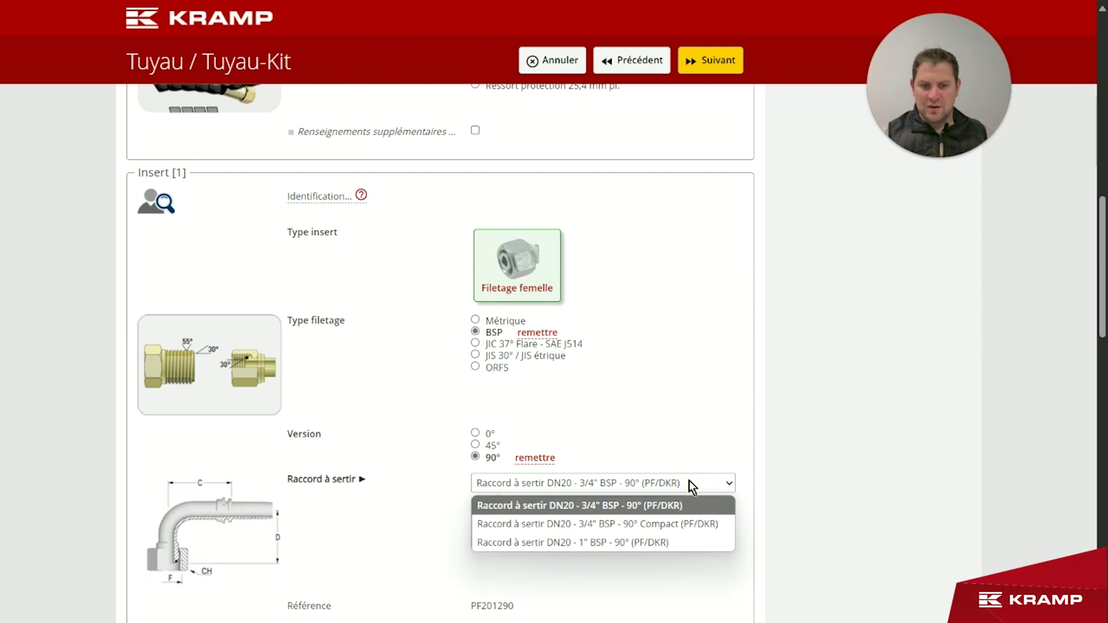
pyautogui.click(597, 544)
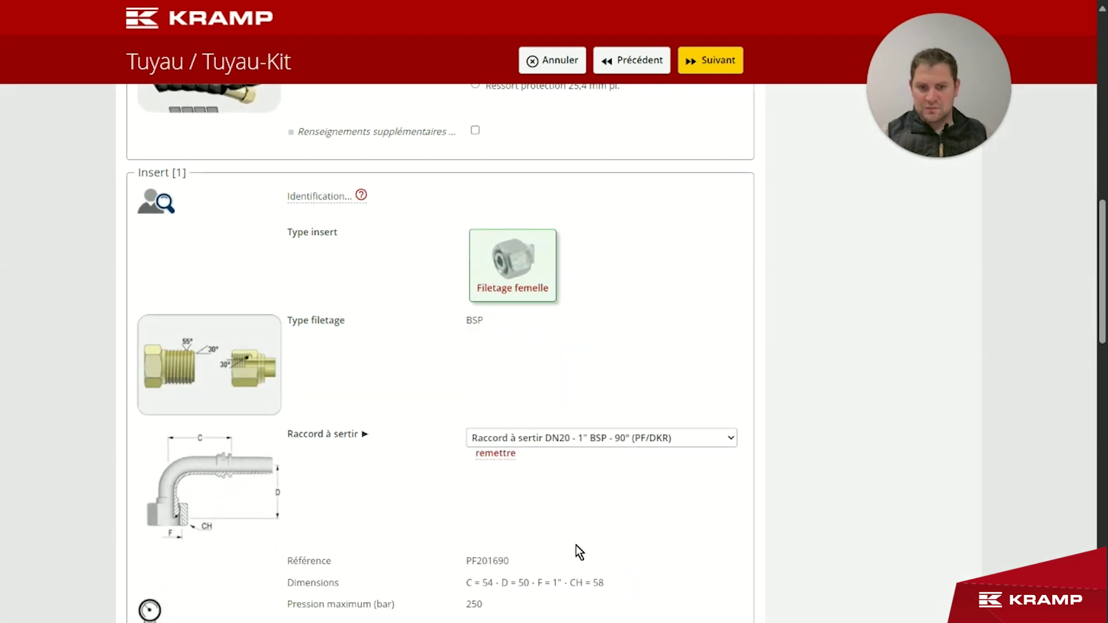
pyautogui.scroll(-3, 571, 549)
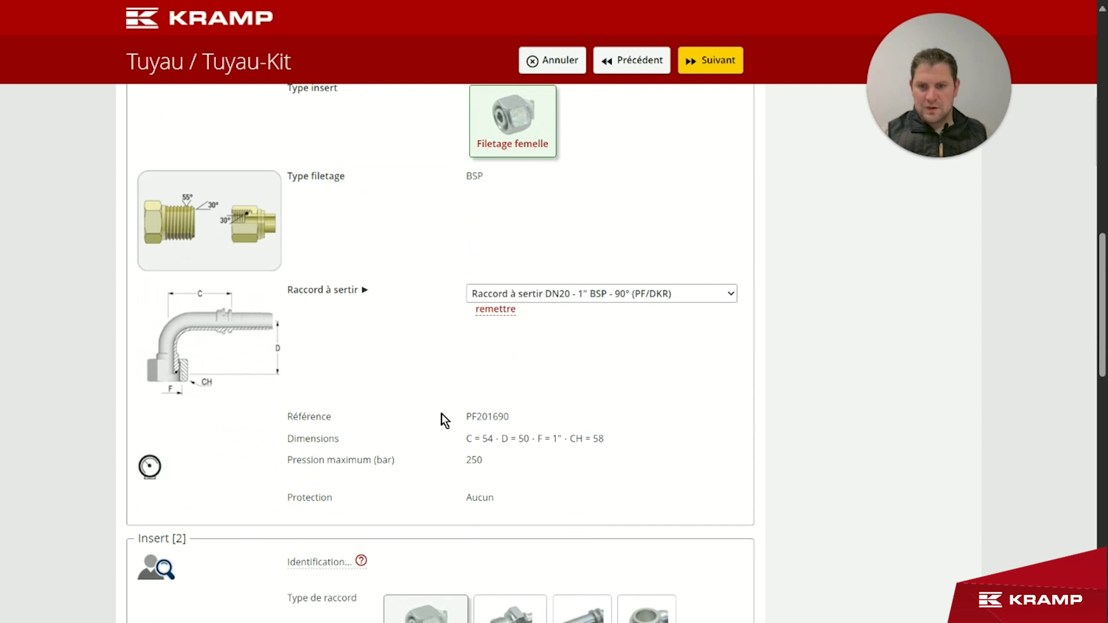
pyautogui.doubleClick(470, 416)
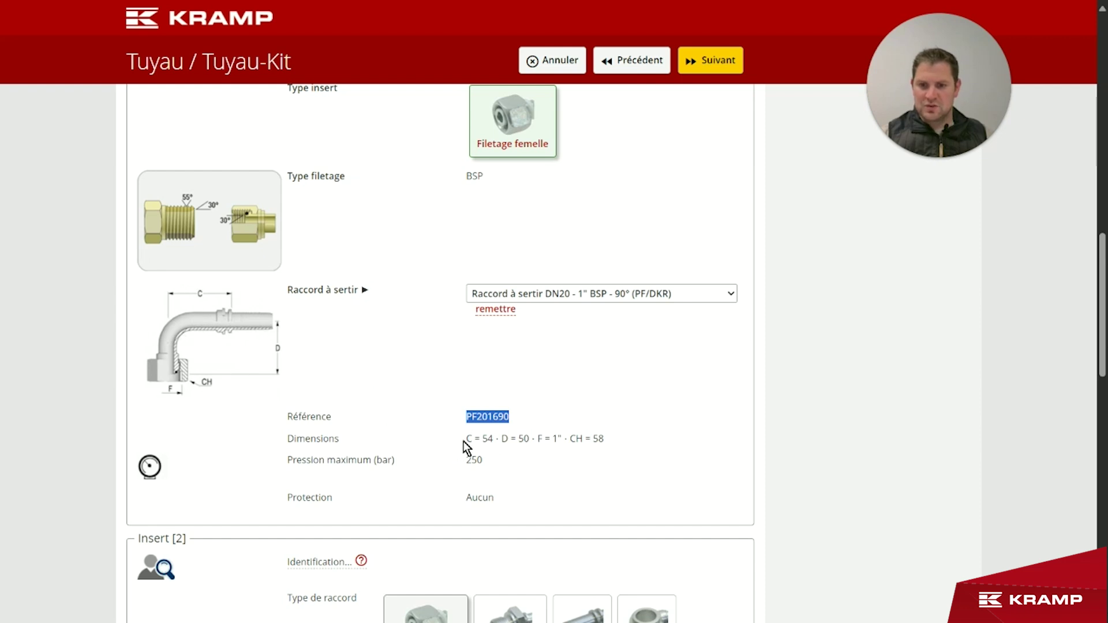
# Step: Set the second insert's fitting type to Filetage femelle with a BSP thread
pyautogui.scroll(-1, 556, 476)
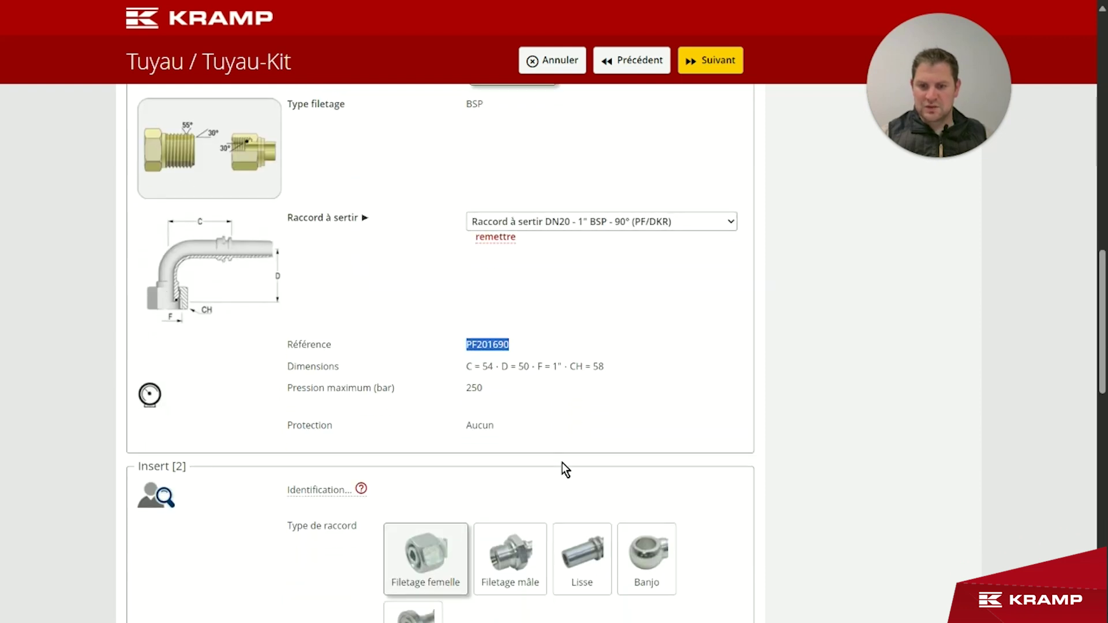
pyautogui.scroll(-1, 579, 424)
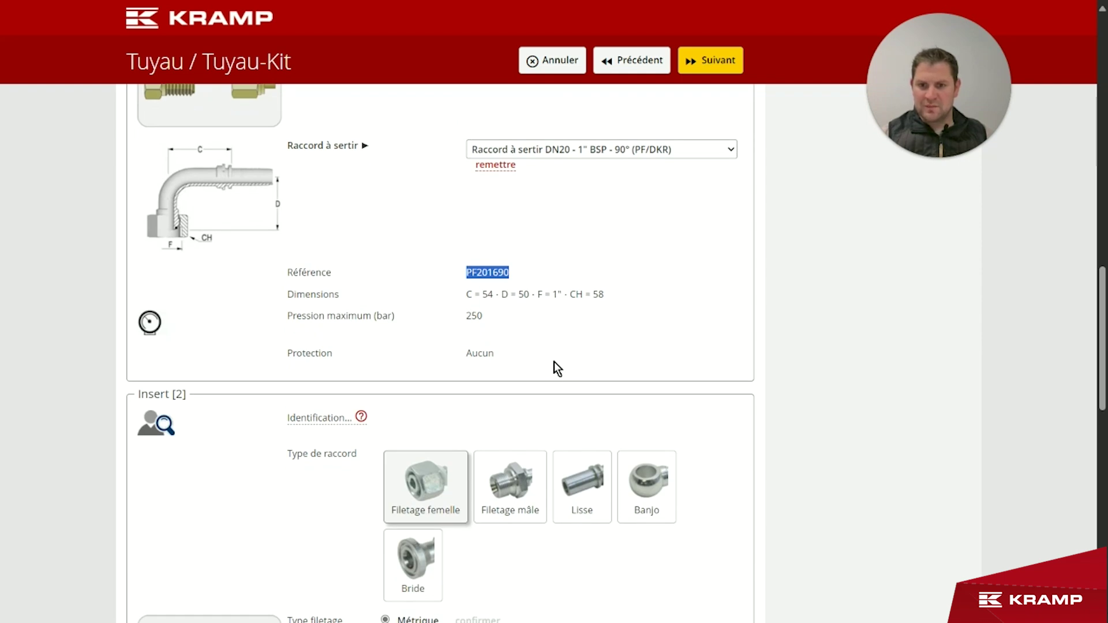
pyautogui.scroll(-2, 551, 362)
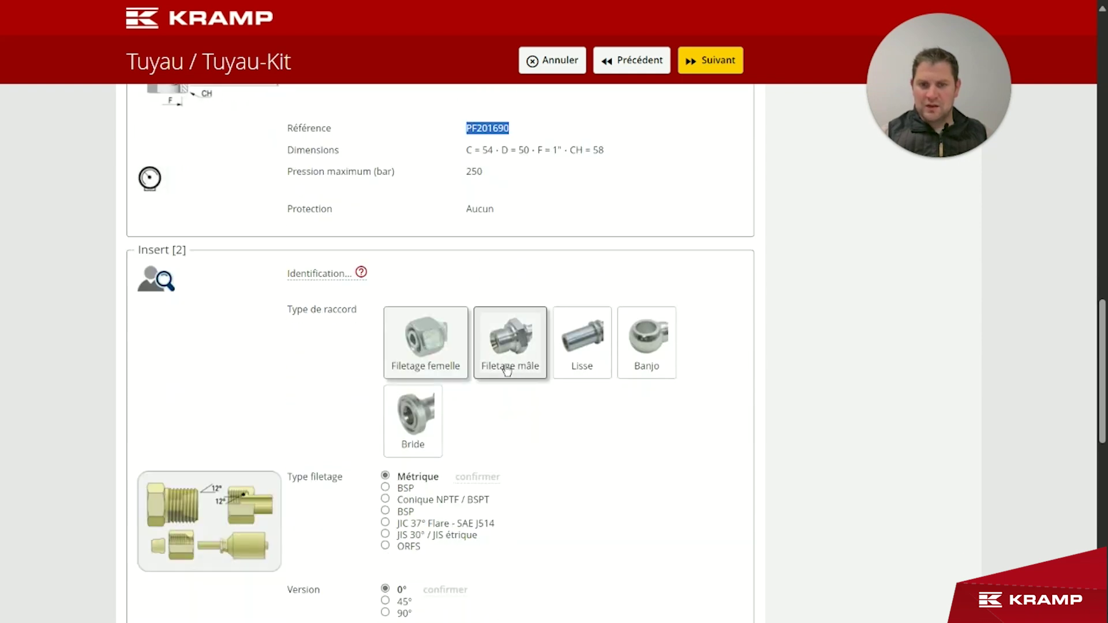
pyautogui.click(430, 358)
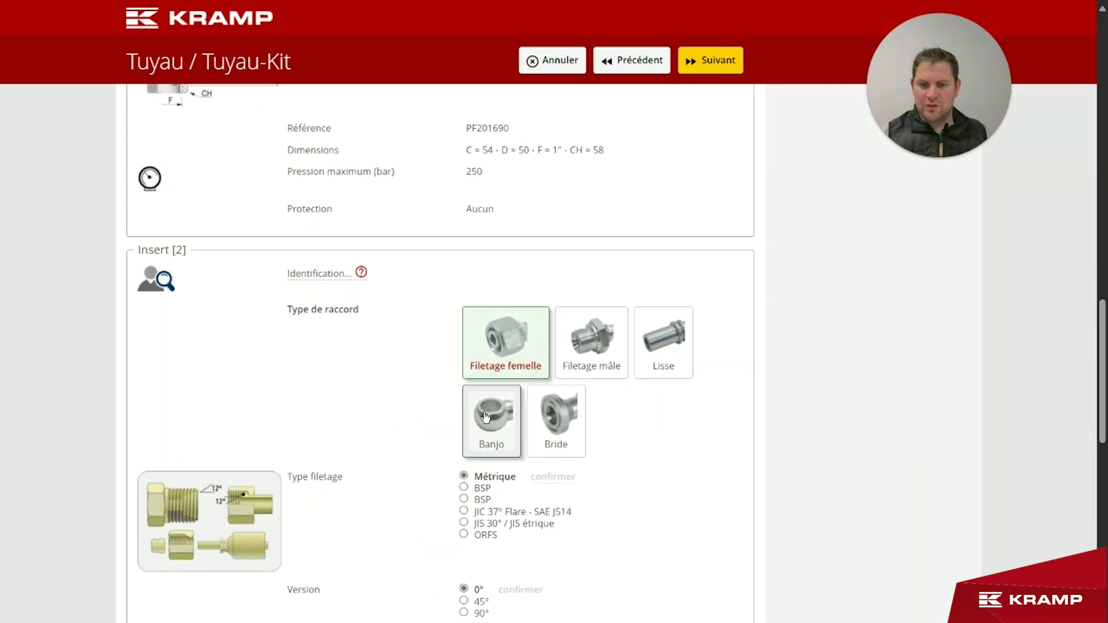
pyautogui.scroll(-1, 485, 417)
pyautogui.click(481, 417)
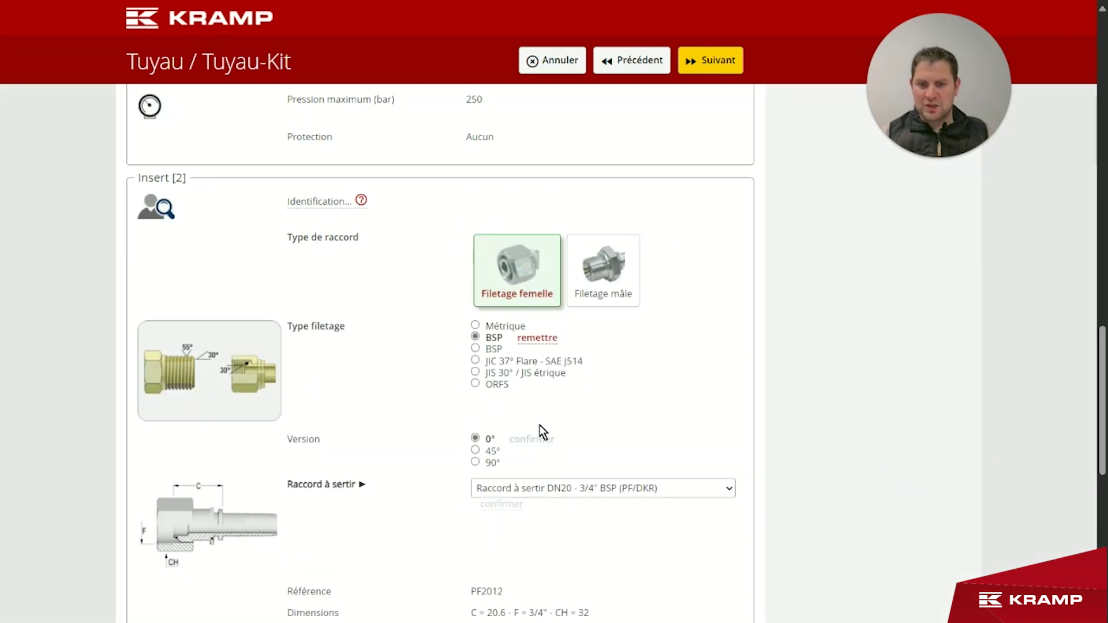
# Step: Give the second insert a 90° version with the DN20 - 1" BSP - 90° (PF/DKR) crimp fitting
pyautogui.click(490, 463)
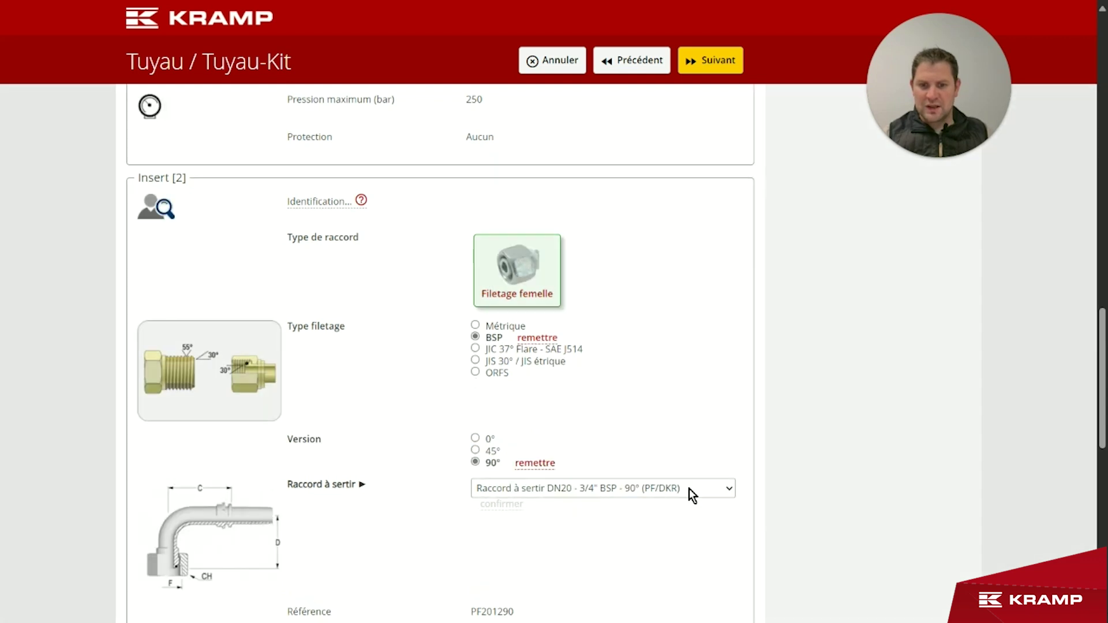
pyautogui.click(691, 491)
pyautogui.click(648, 549)
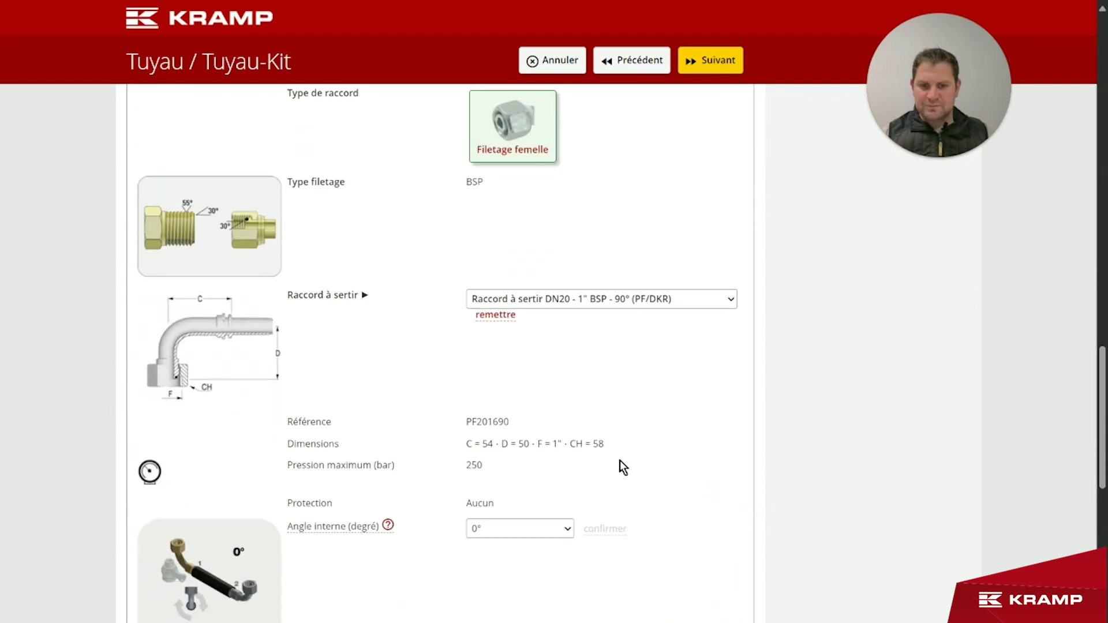
# Step: Set the internal angle between the two elbow fittings to 90° and look over the other available angles
pyautogui.scroll(-1, 592, 460)
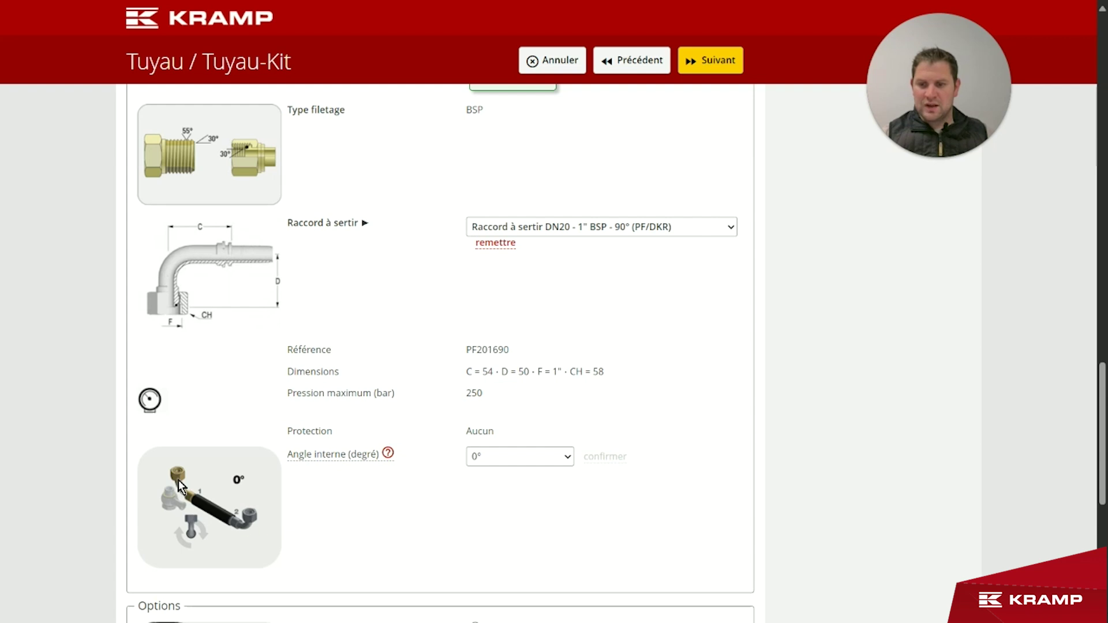
pyautogui.click(531, 458)
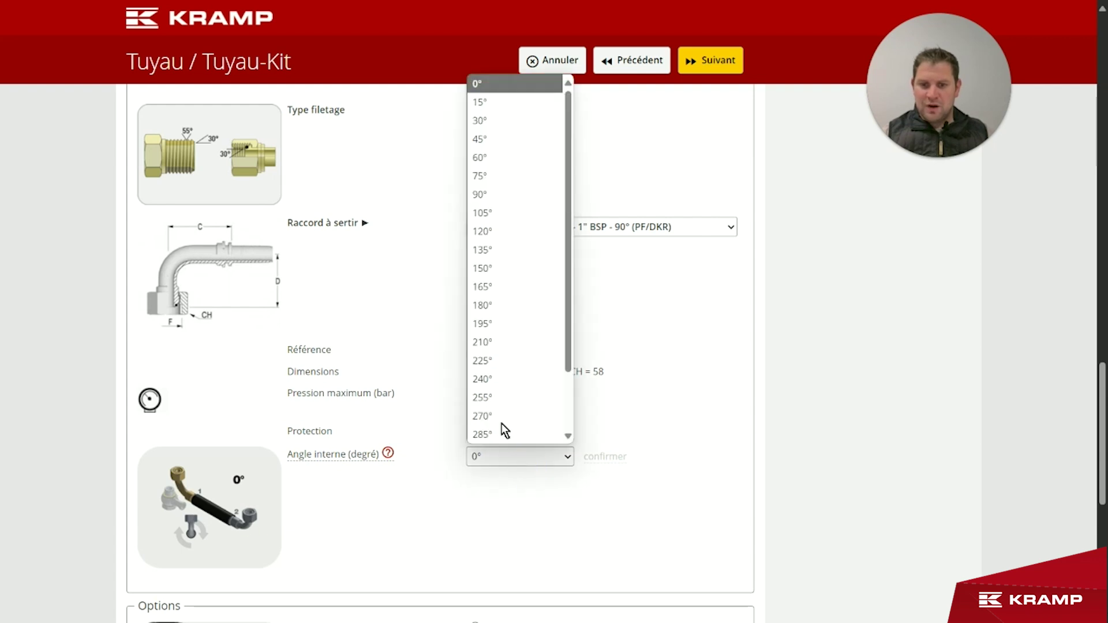
pyautogui.click(484, 201)
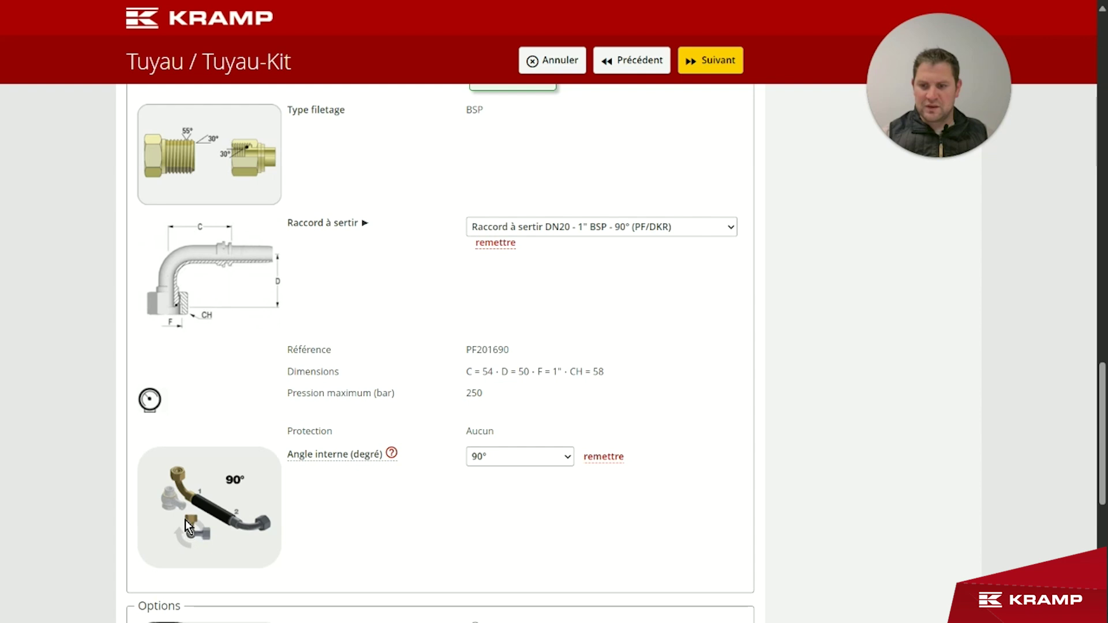
pyautogui.click(446, 526)
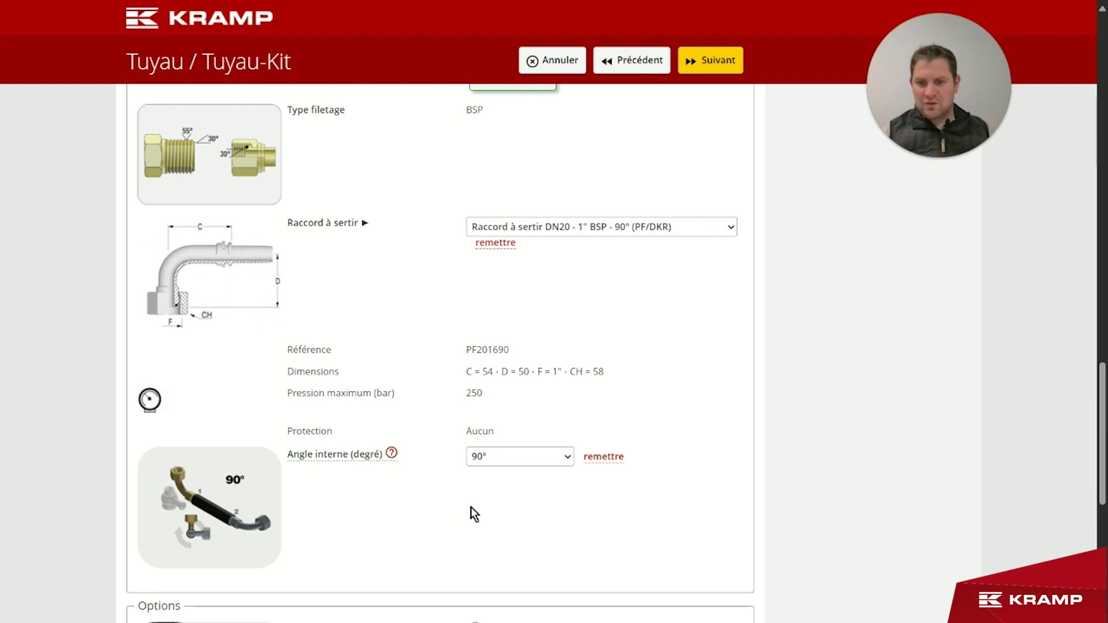
pyautogui.click(550, 464)
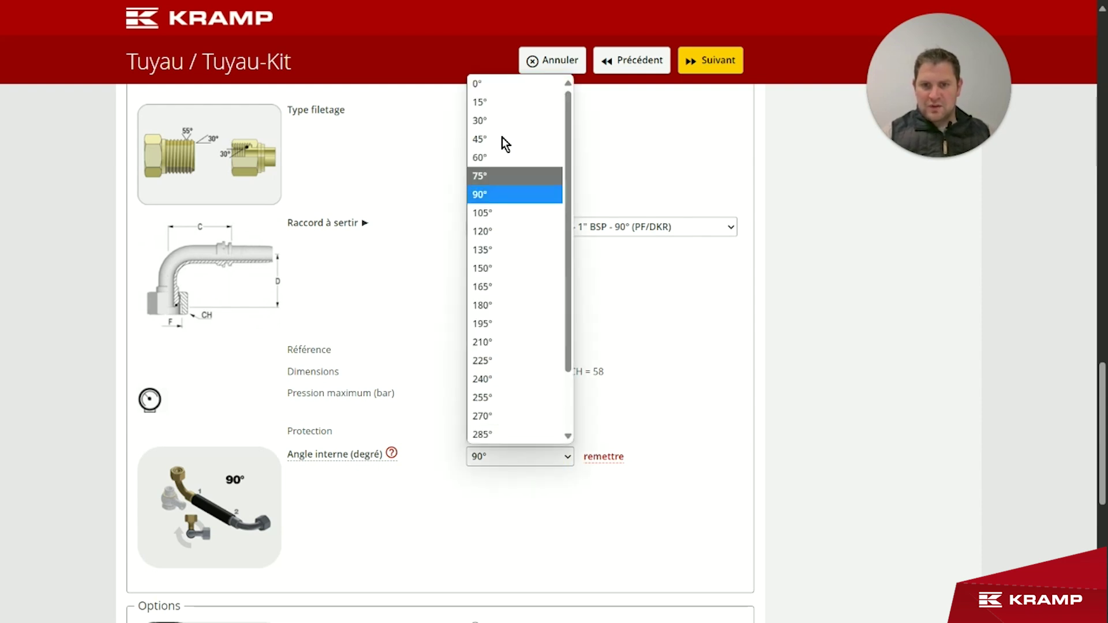
pyautogui.click(403, 364)
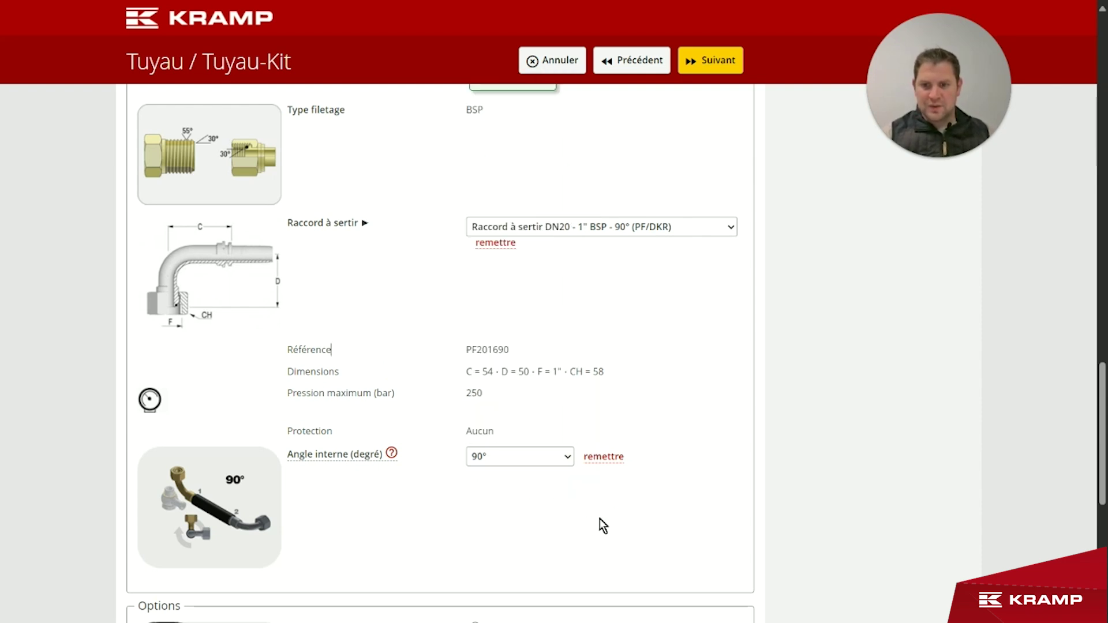
# Step: Try the Nettoyage avec projectile cleaning option and set the hose cleaning back to Air
pyautogui.scroll(-2, 606, 513)
pyautogui.scroll(-2, 608, 508)
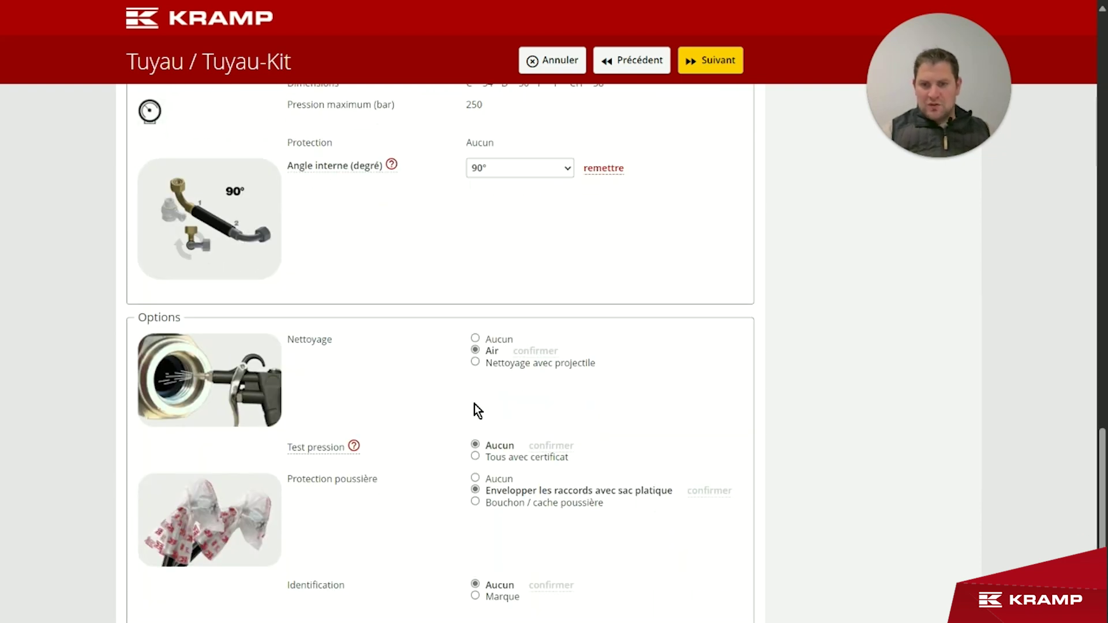
pyautogui.click(489, 367)
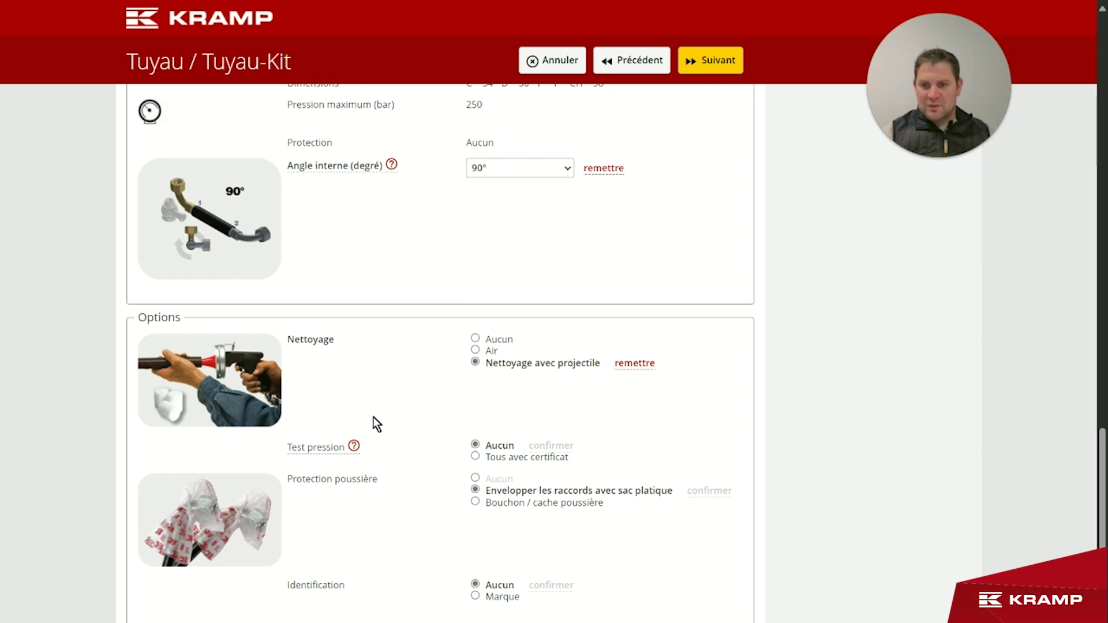
pyautogui.click(477, 350)
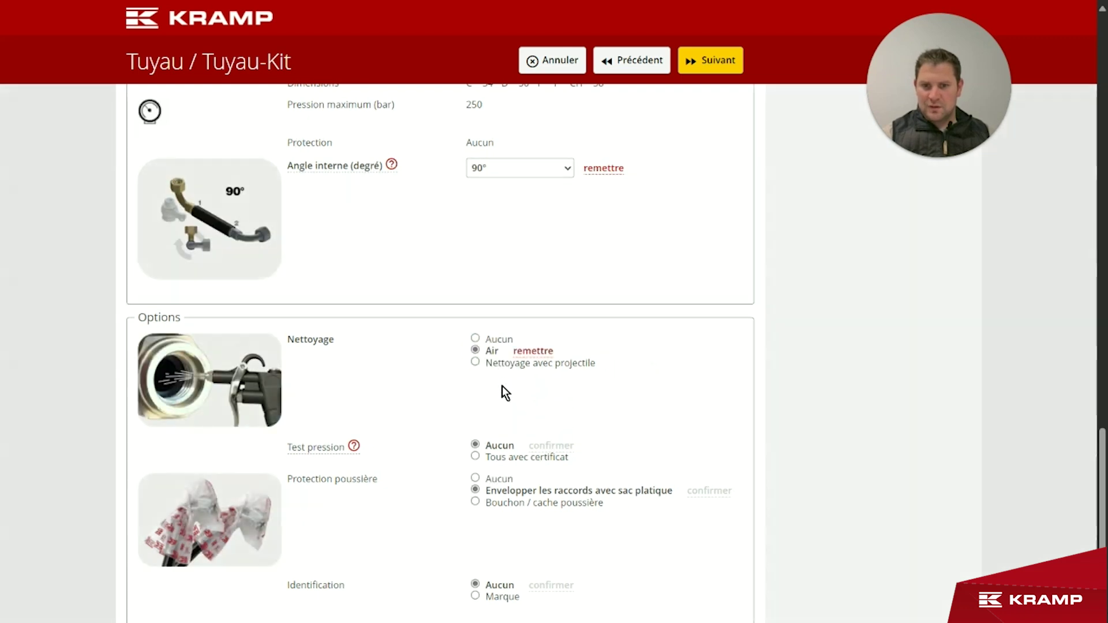
# Step: Try Bouchon / cache poussière as the dust protection and set the protection to Aucun
pyautogui.scroll(-3, 370, 508)
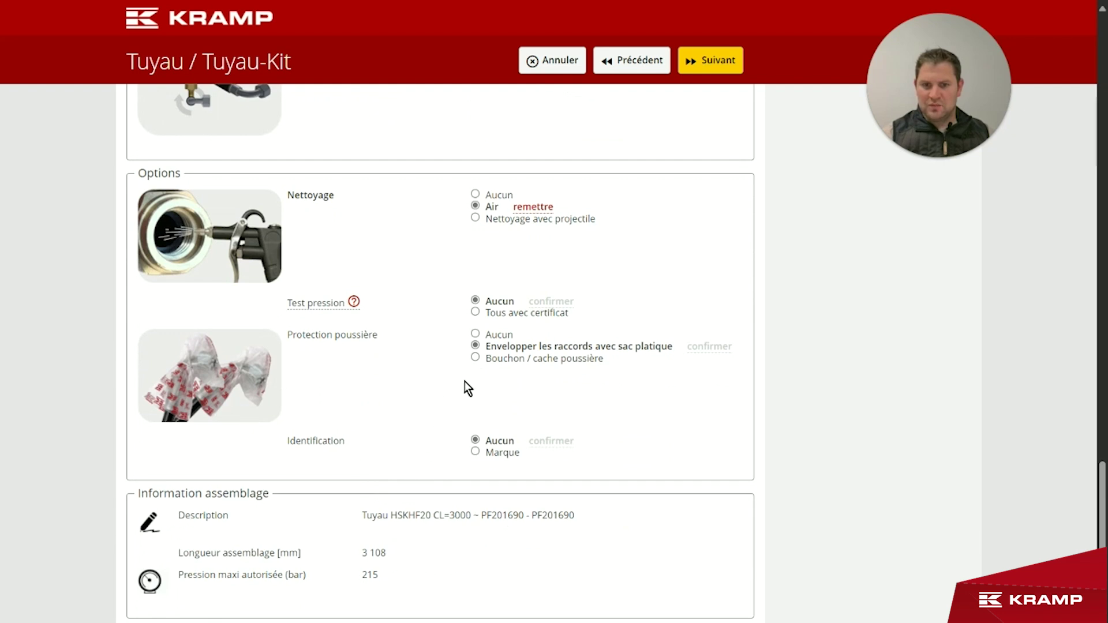
pyautogui.click(475, 358)
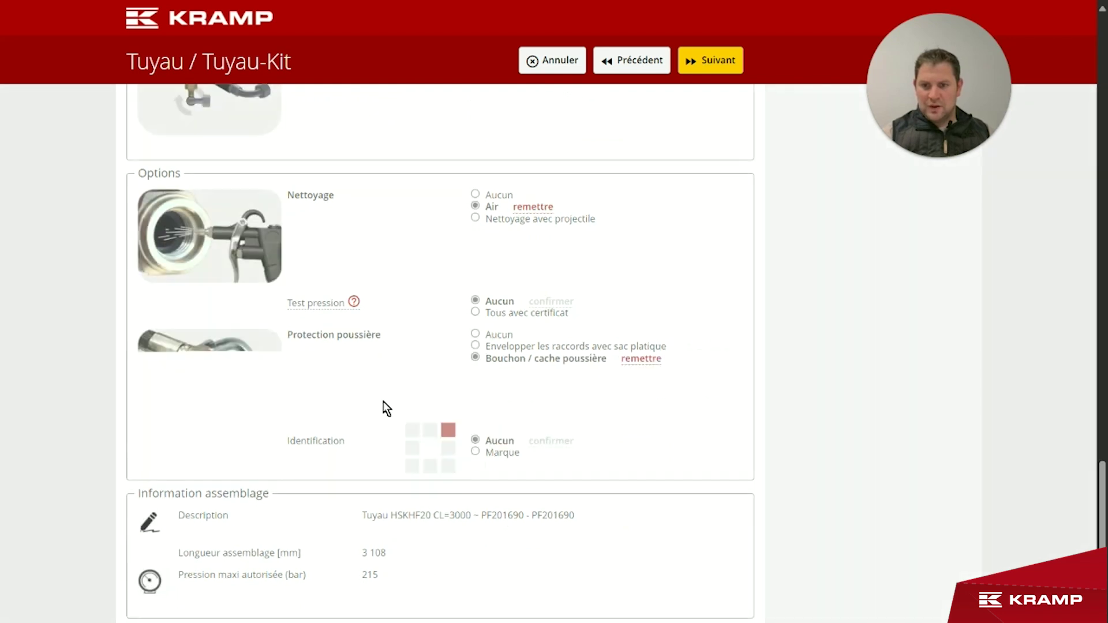
pyautogui.click(475, 335)
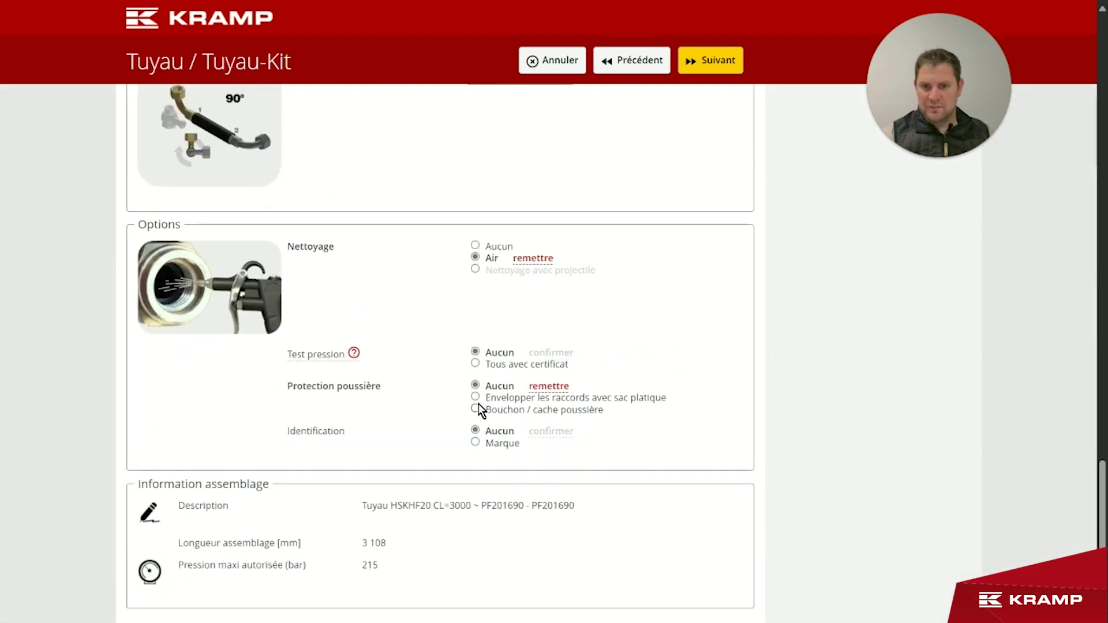
# Step: Set the hose identification to Marque with the identification text "Test"
pyautogui.click(475, 443)
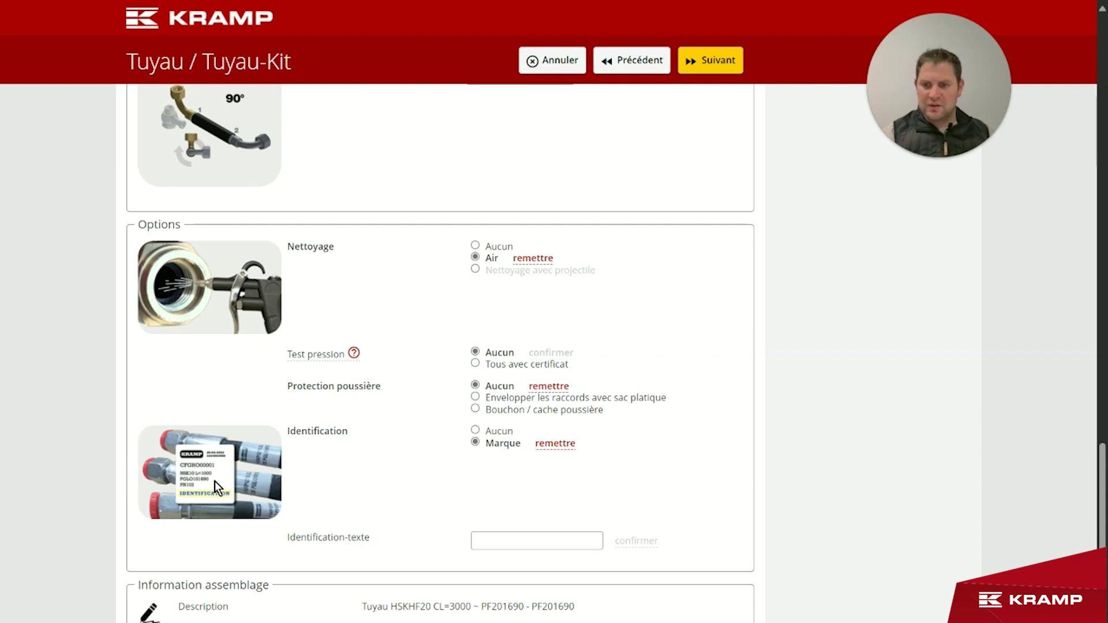
pyautogui.click(512, 546)
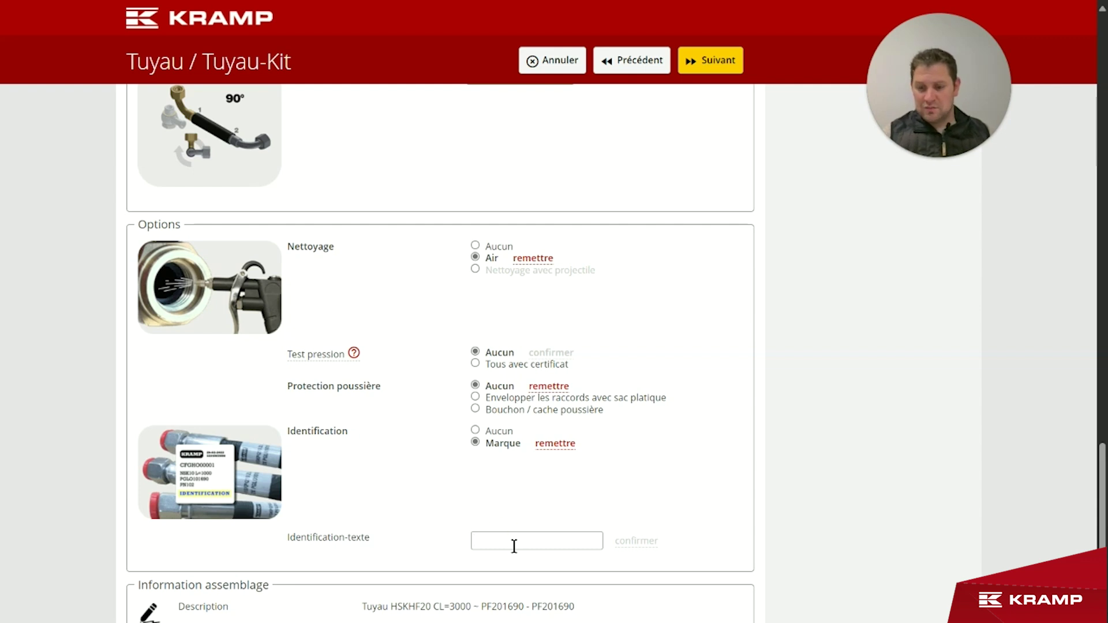
pyautogui.write('Test')
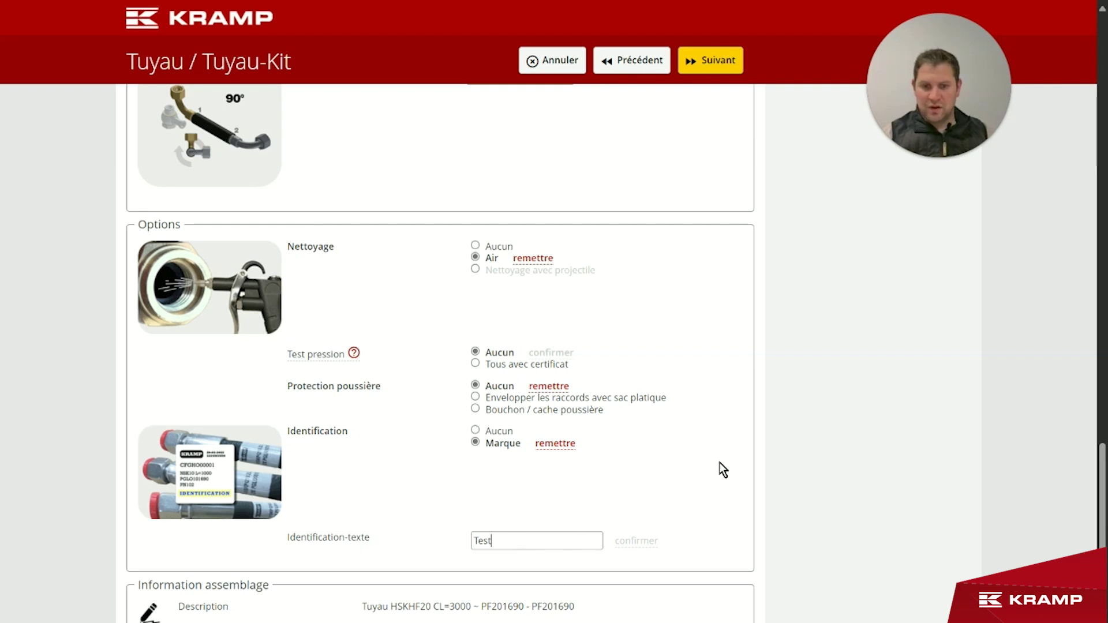
pyautogui.scroll(-2, 719, 462)
pyautogui.click(382, 505)
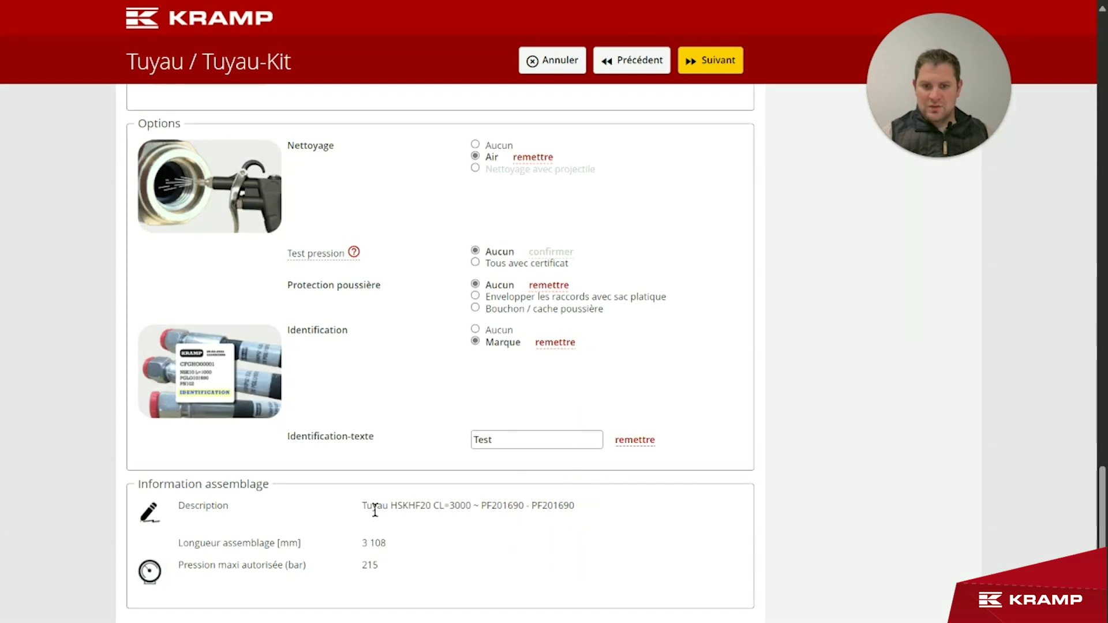
# Step: Check the assembly description and go on to the delivery parameters stage of the configuration
pyautogui.moveTo(367, 509); pyautogui.dragTo(613, 548)
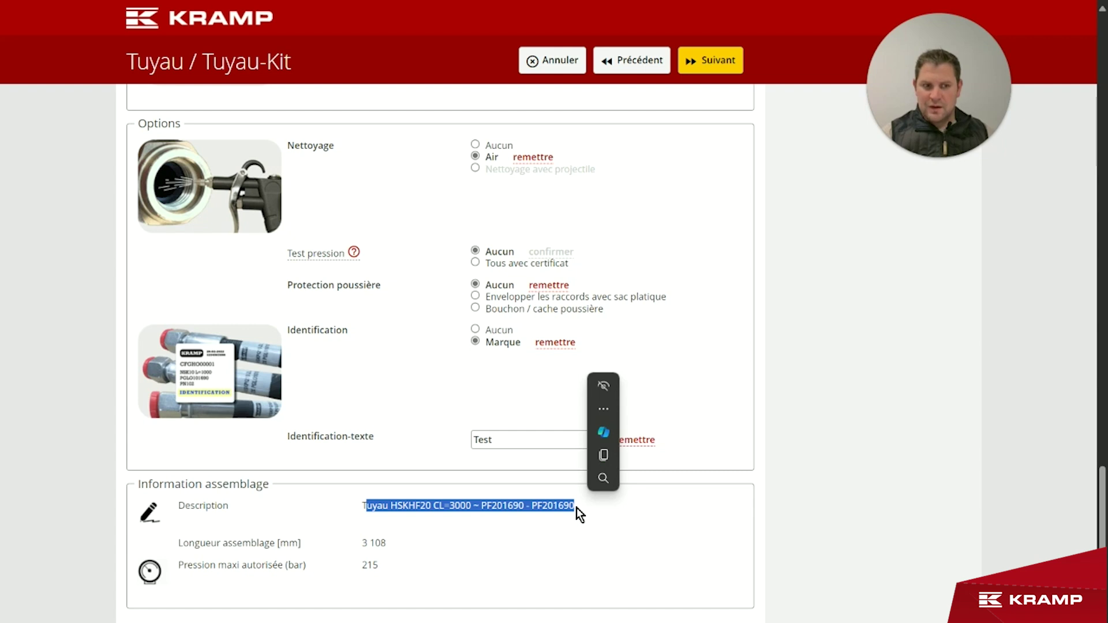
pyautogui.scroll(15, 589, 518)
pyautogui.scroll(10, 597, 507)
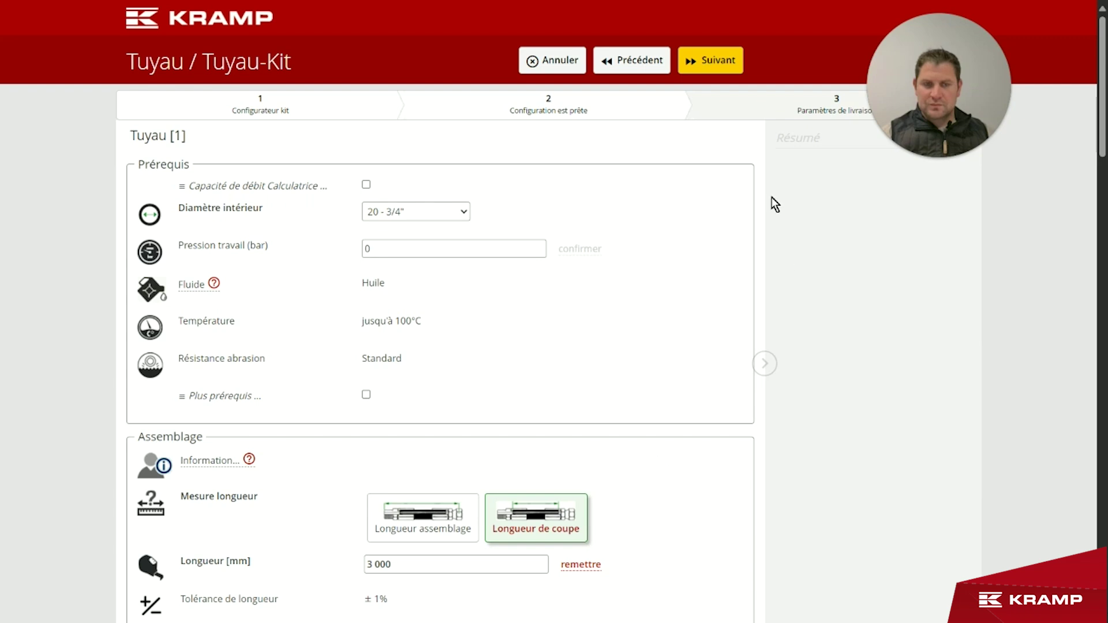
pyautogui.click(827, 109)
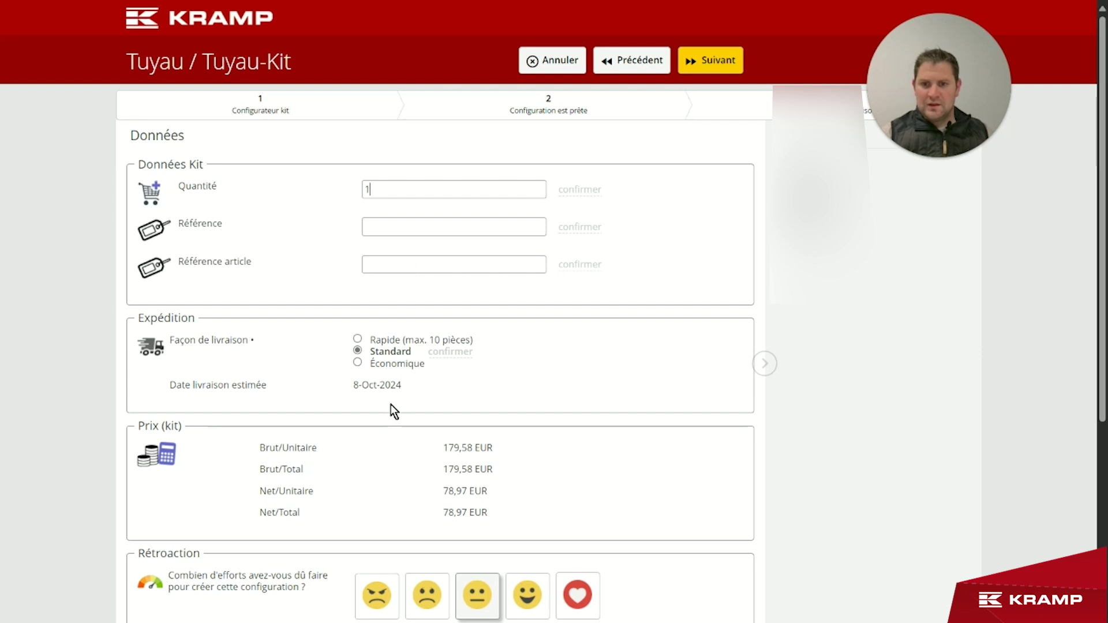
# Step: Compare the delivery date and price for Économique, Standard and Rapide shipping, and set the delivery method to Standard
pyautogui.click(387, 367)
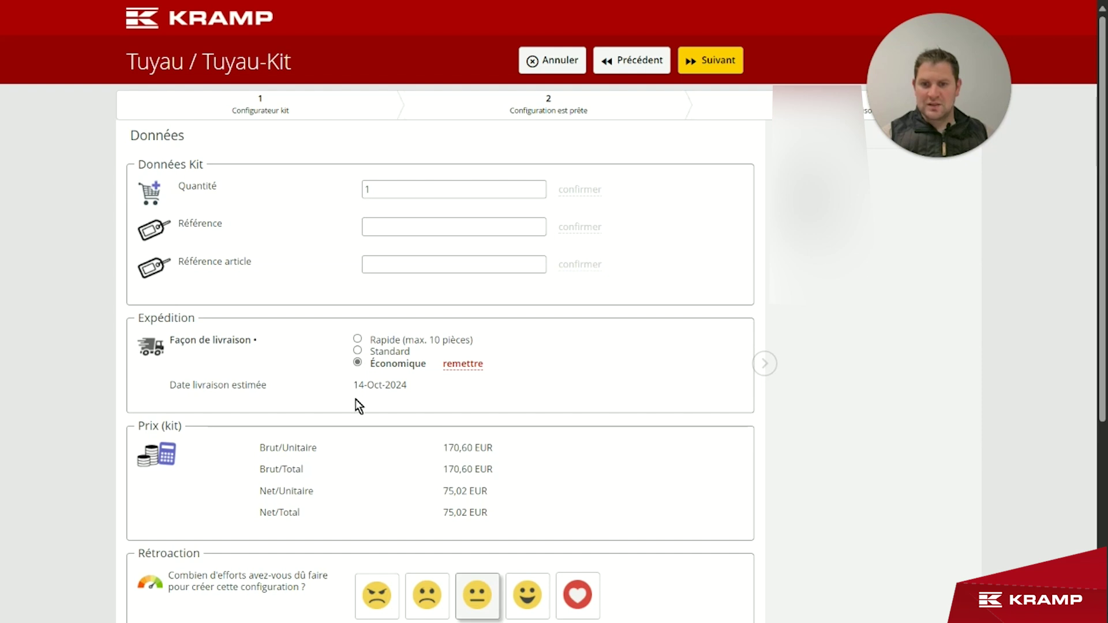
pyautogui.click(359, 350)
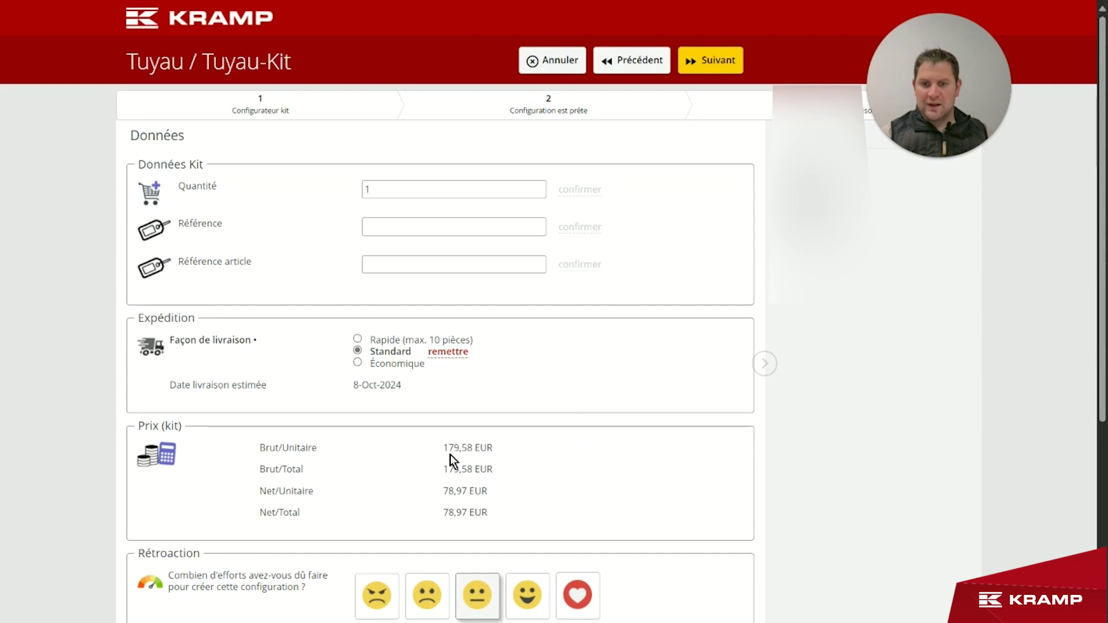
pyautogui.click(358, 340)
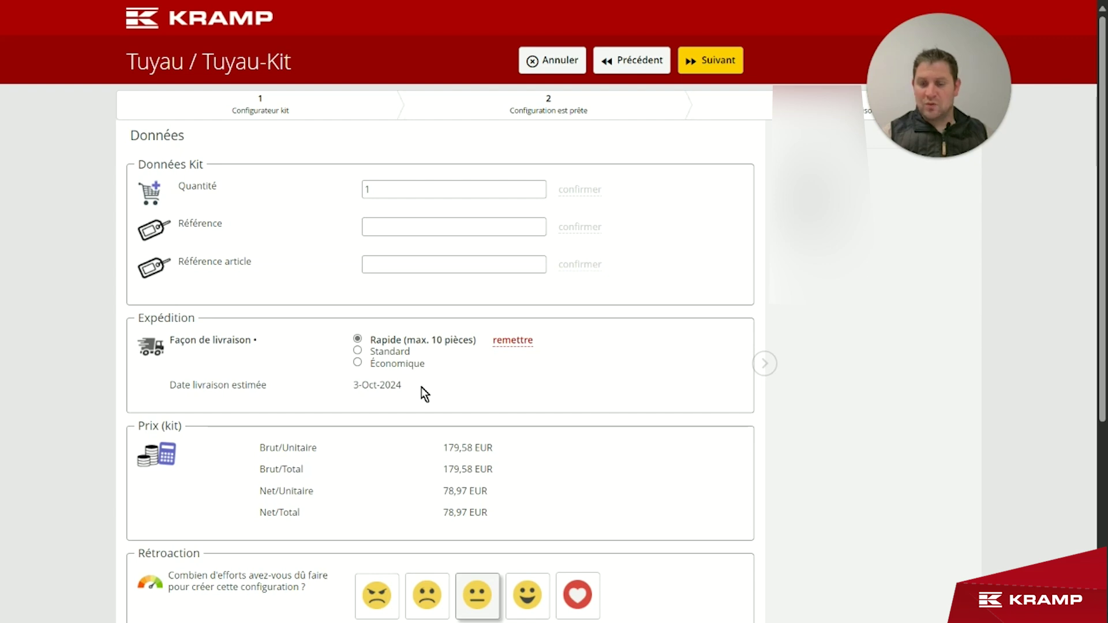
pyautogui.click(372, 352)
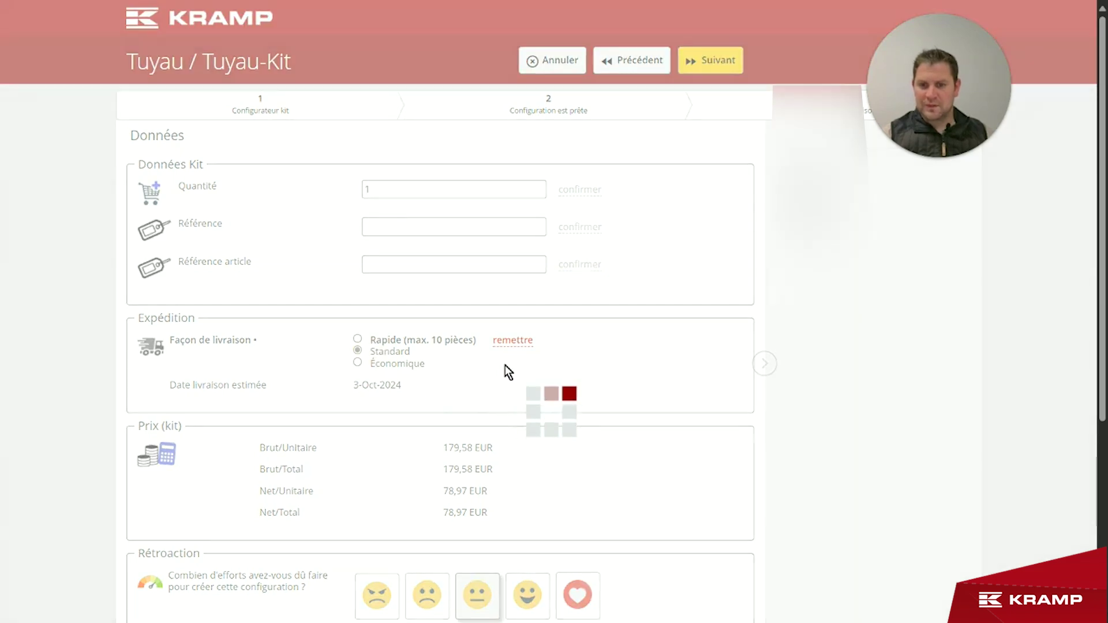
# Step: Review the kit's price and delivery notices, and proceed to the configuration's status and product overview
pyautogui.scroll(-3, 523, 375)
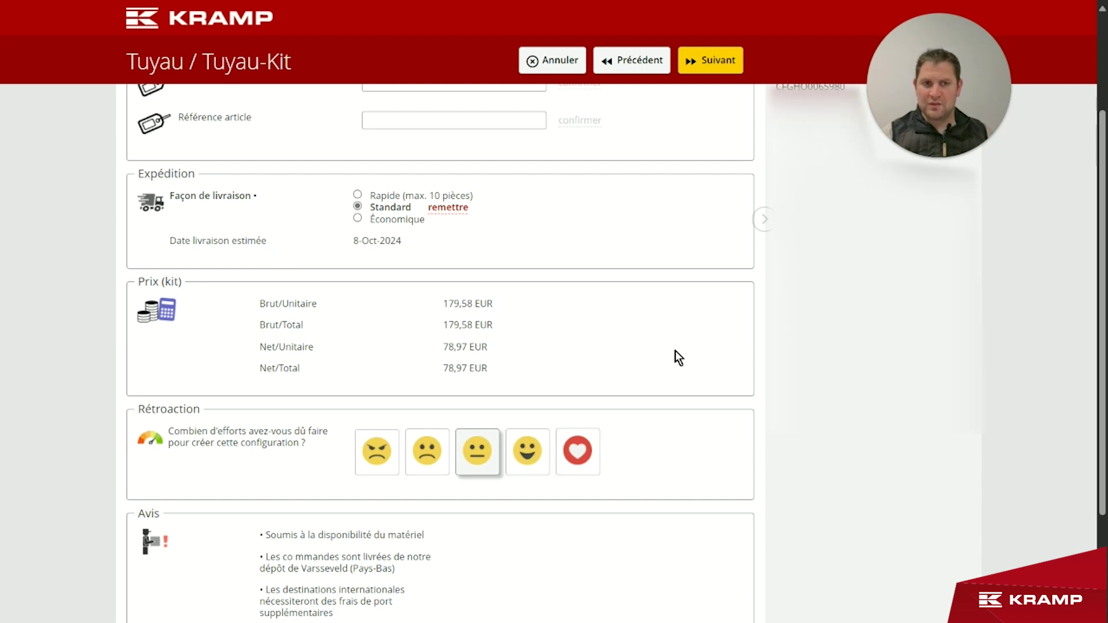
pyautogui.scroll(3, 681, 355)
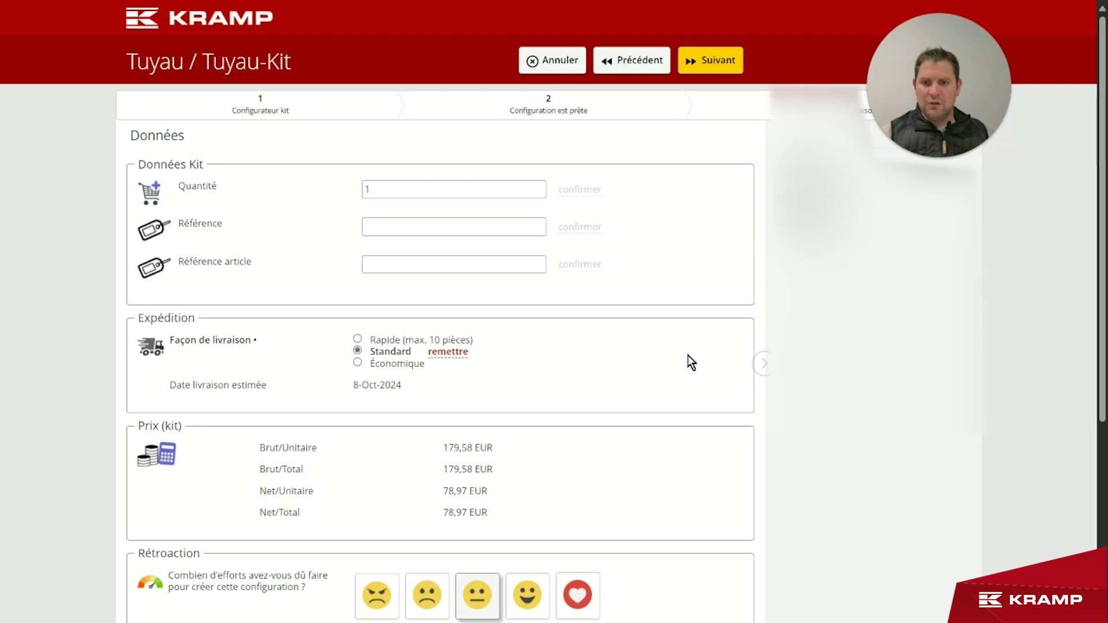
pyautogui.click(716, 67)
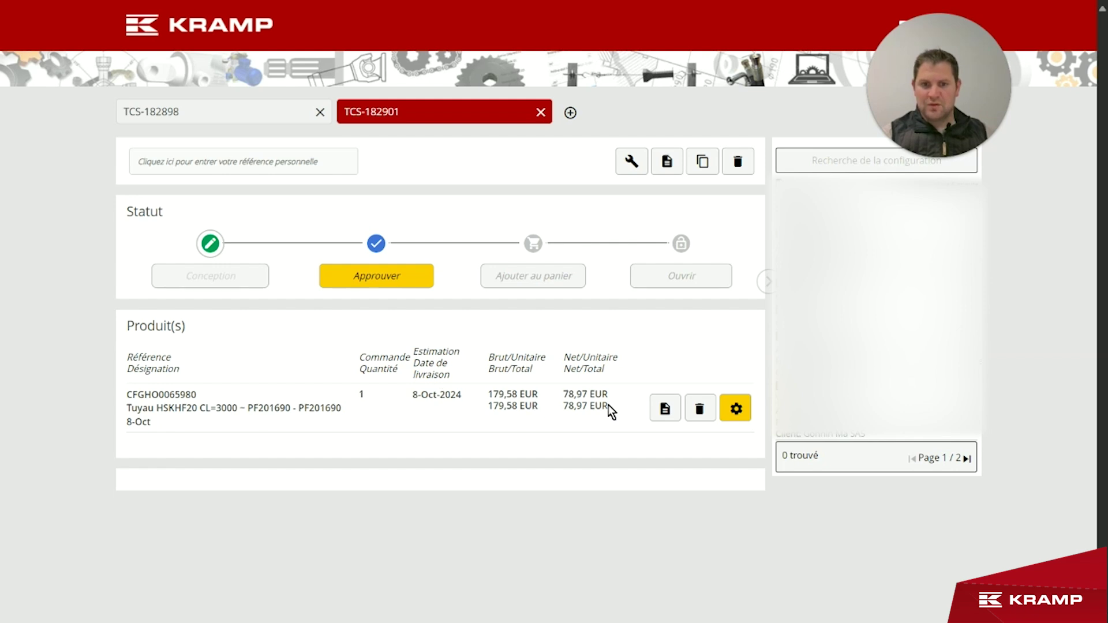
# Step: Highlight the configured hose's reference in the product list to check it
pyautogui.moveTo(195, 395); pyautogui.dragTo(128, 394)
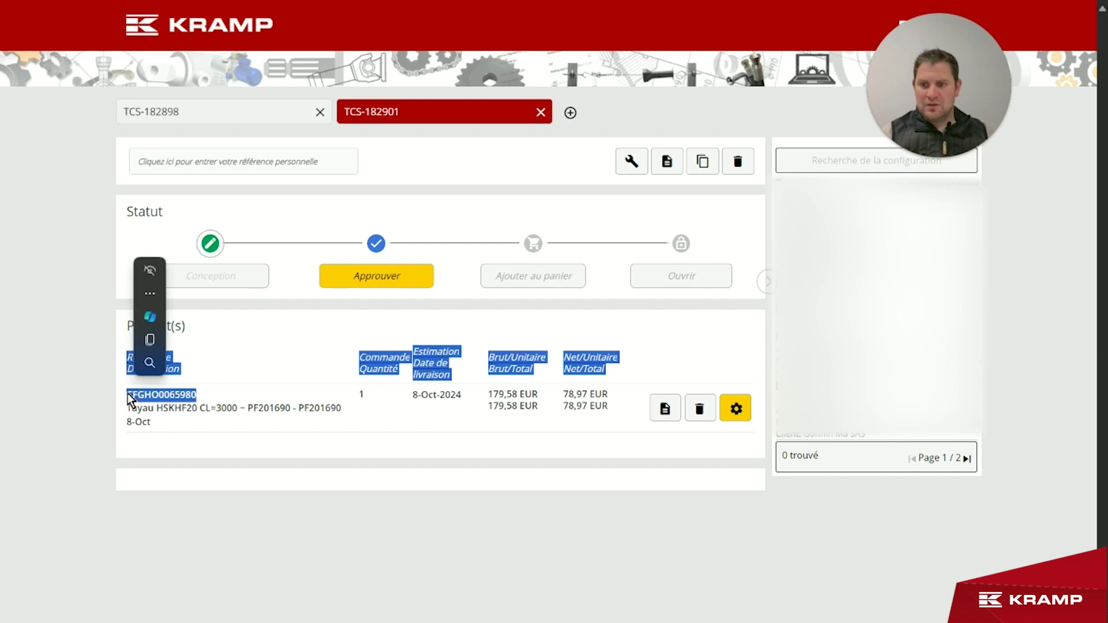
pyautogui.click(128, 395)
pyautogui.moveTo(197, 395); pyautogui.dragTo(122, 394)
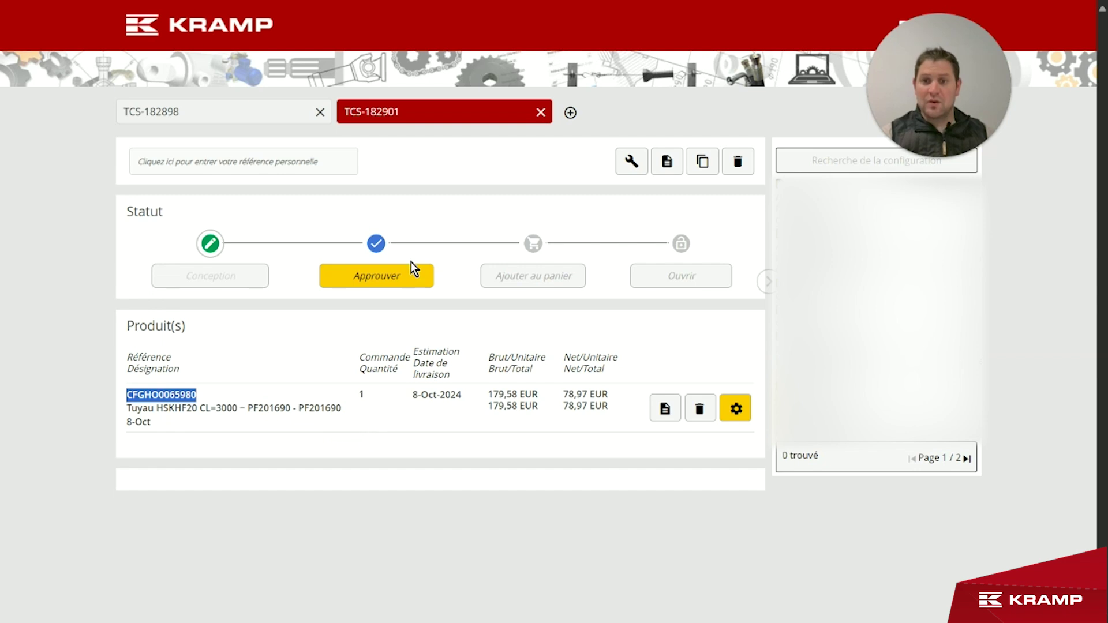
# Step: Open the configured hose's Tuyau-Kit specification PDF and review its hose data, fittings, options and bill of material
pyautogui.click(623, 442)
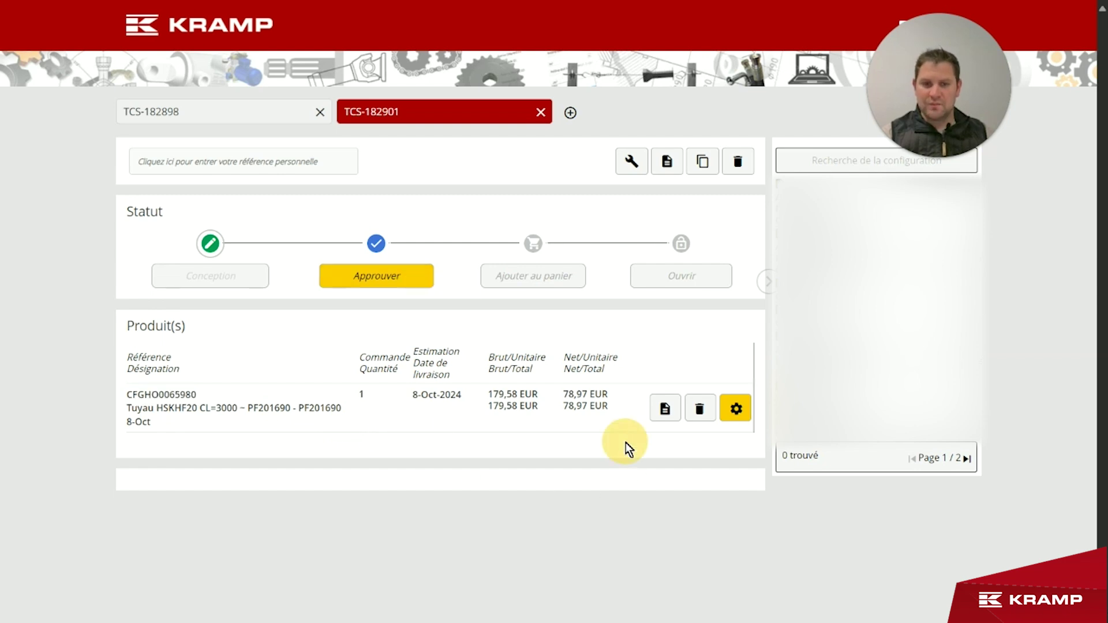
pyautogui.click(665, 410)
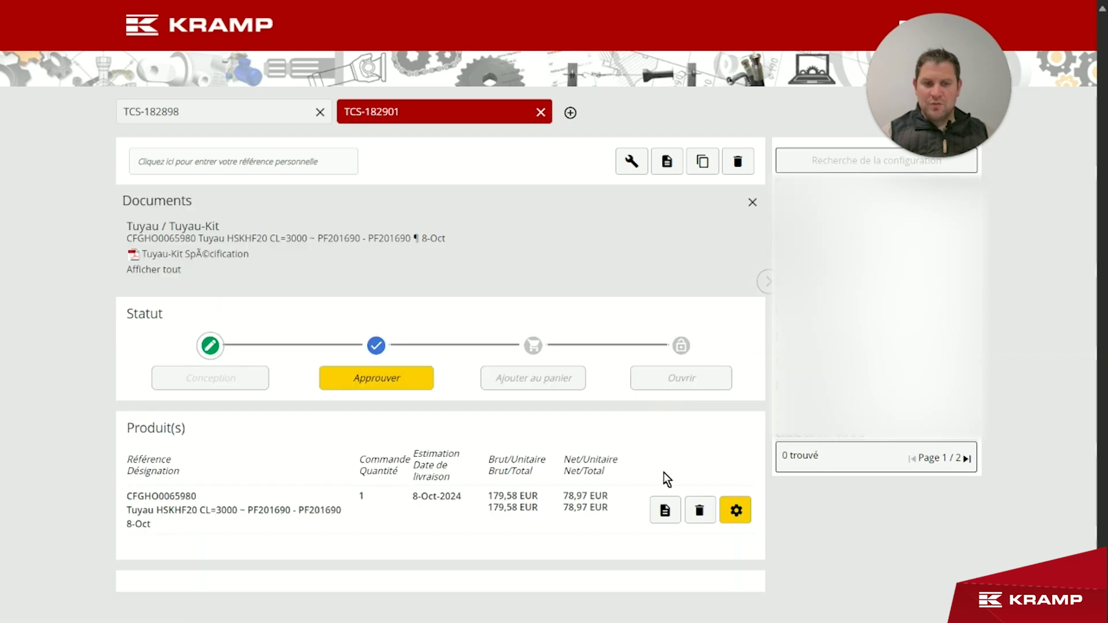
pyautogui.click(211, 261)
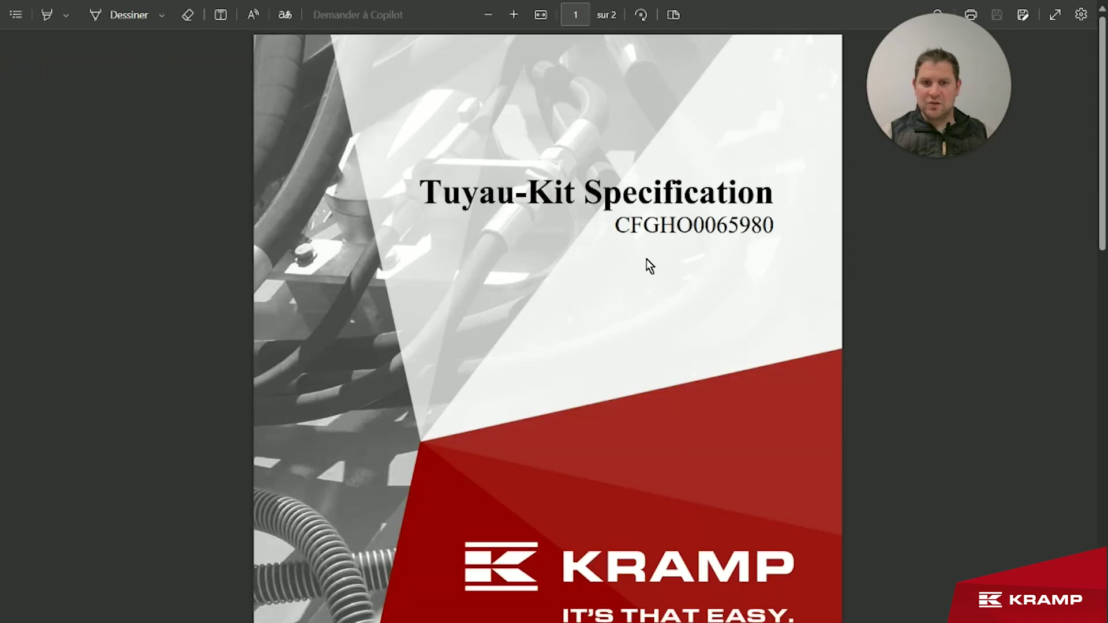
pyautogui.scroll(-10, 545, 274)
pyautogui.scroll(-3, 582, 271)
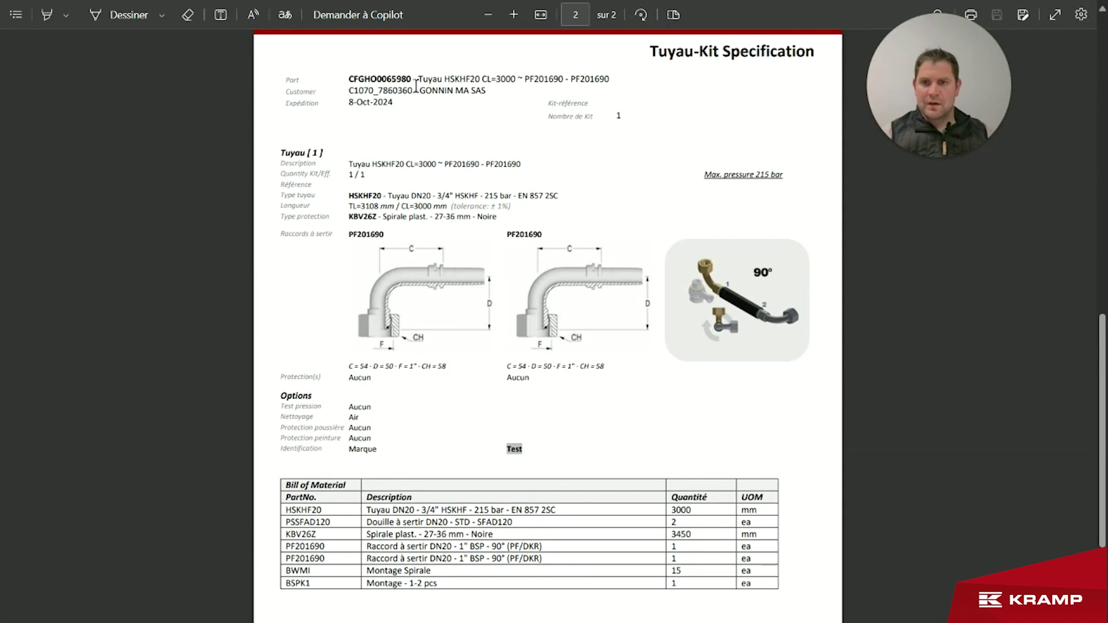
pyautogui.scroll(-2, 456, 173)
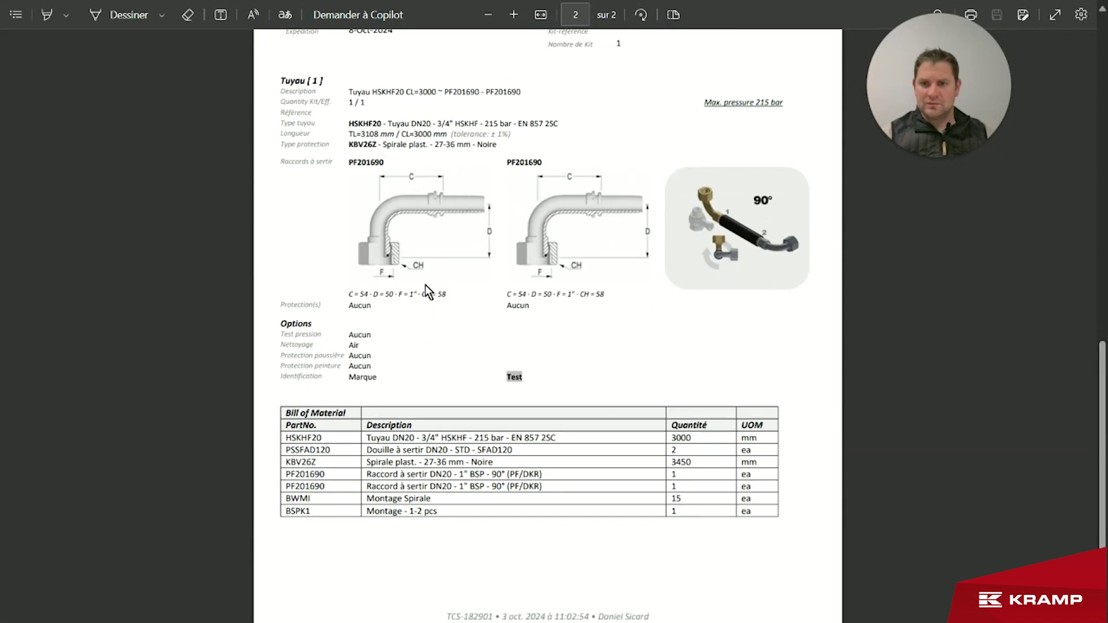
pyautogui.scroll(-2, 447, 319)
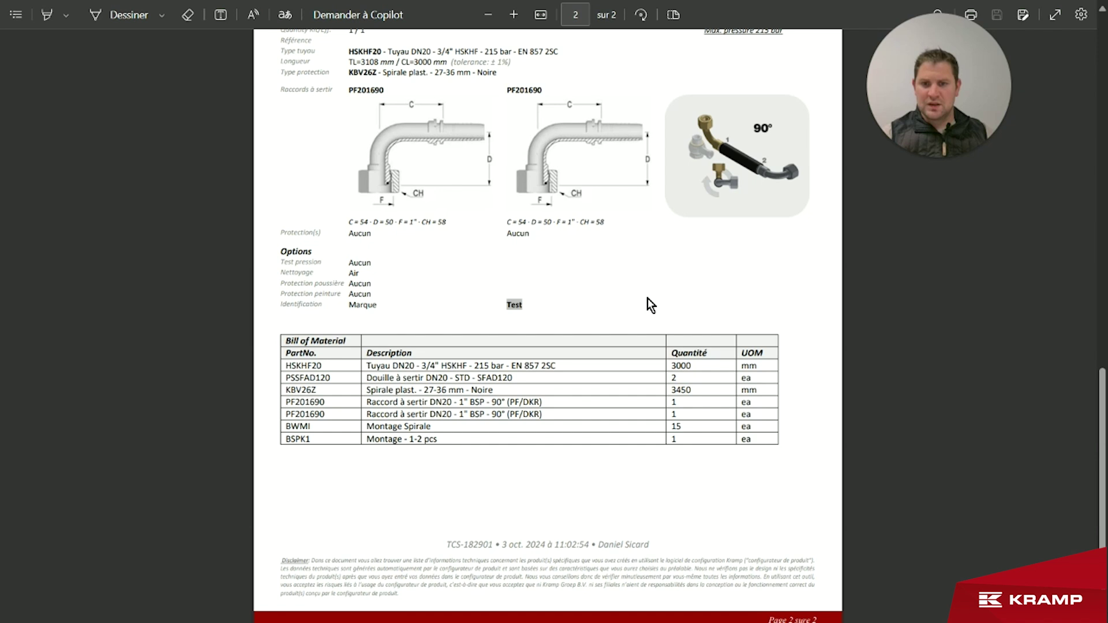
# Step: Highlight the Identification line in the specification's options to check the marking text
pyautogui.moveTo(348, 304); pyautogui.dragTo(595, 325)
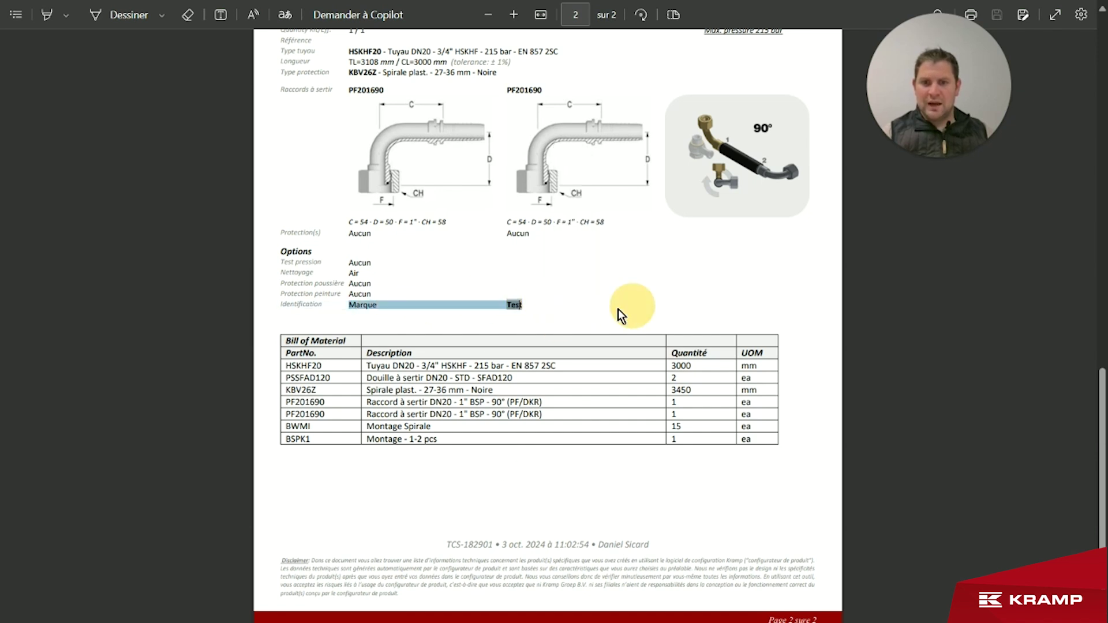
pyautogui.click(545, 310)
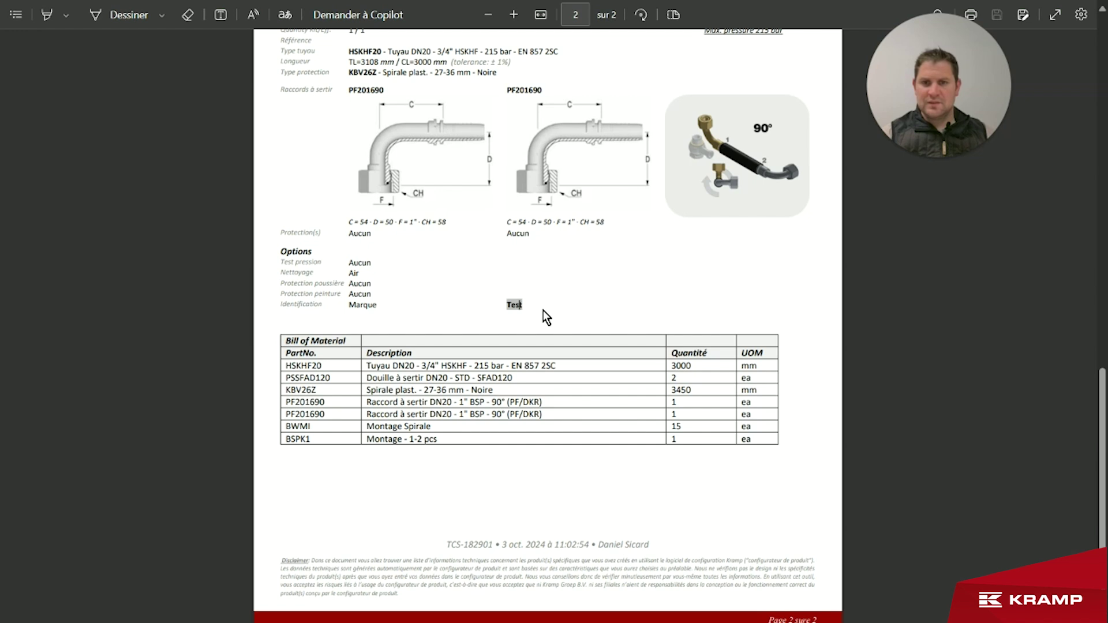
pyautogui.scroll(15, 543, 310)
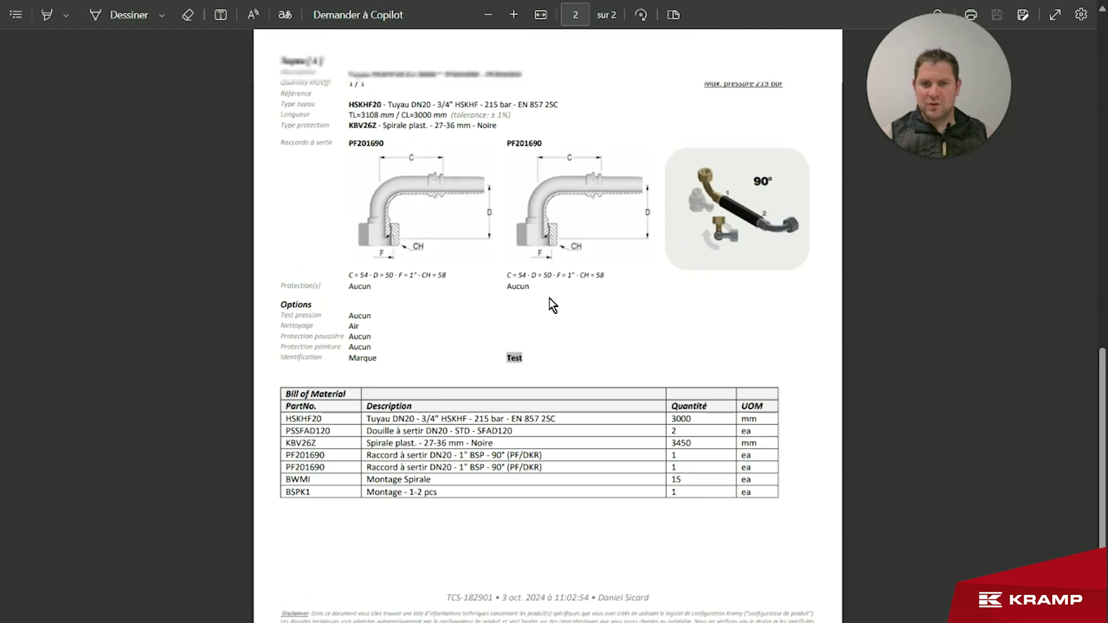
# Step: Close the specification document and approve the hose configuration
pyautogui.hotkey('ctrl', 'w')
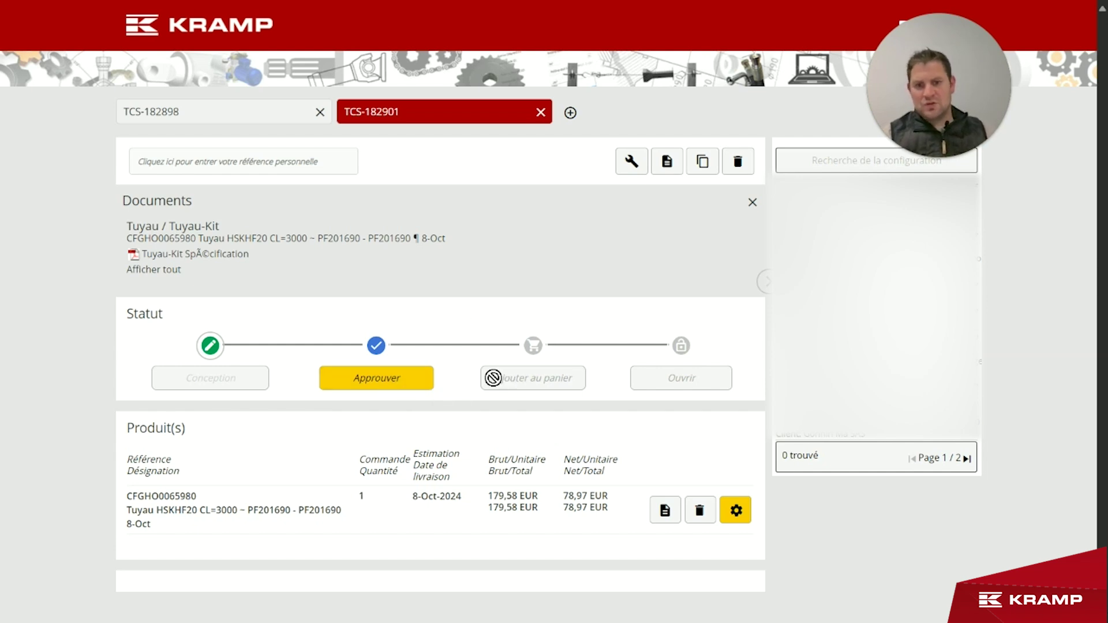
pyautogui.click(390, 386)
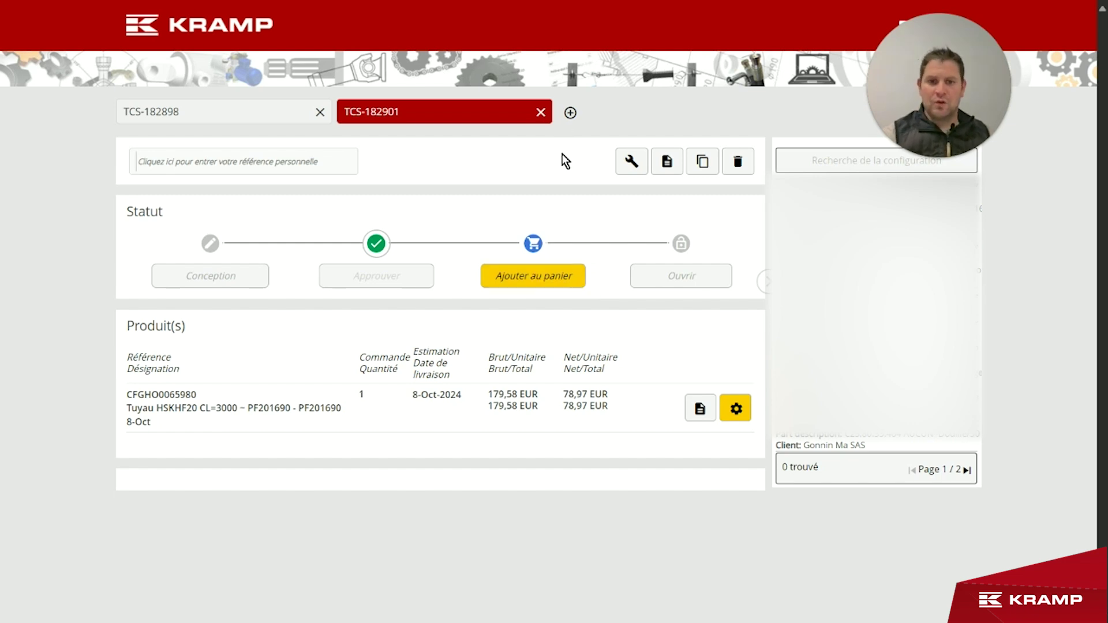
# Step: Create a new configuration and start the Tuyau / Tuyau-Kit product in it
pyautogui.click(570, 115)
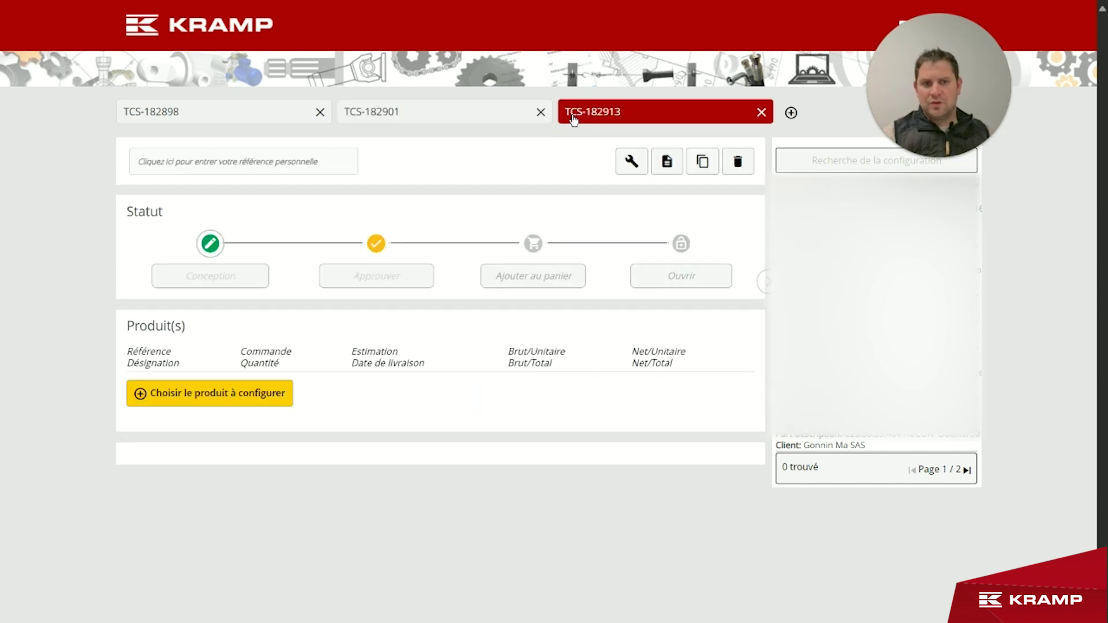
pyautogui.click(196, 400)
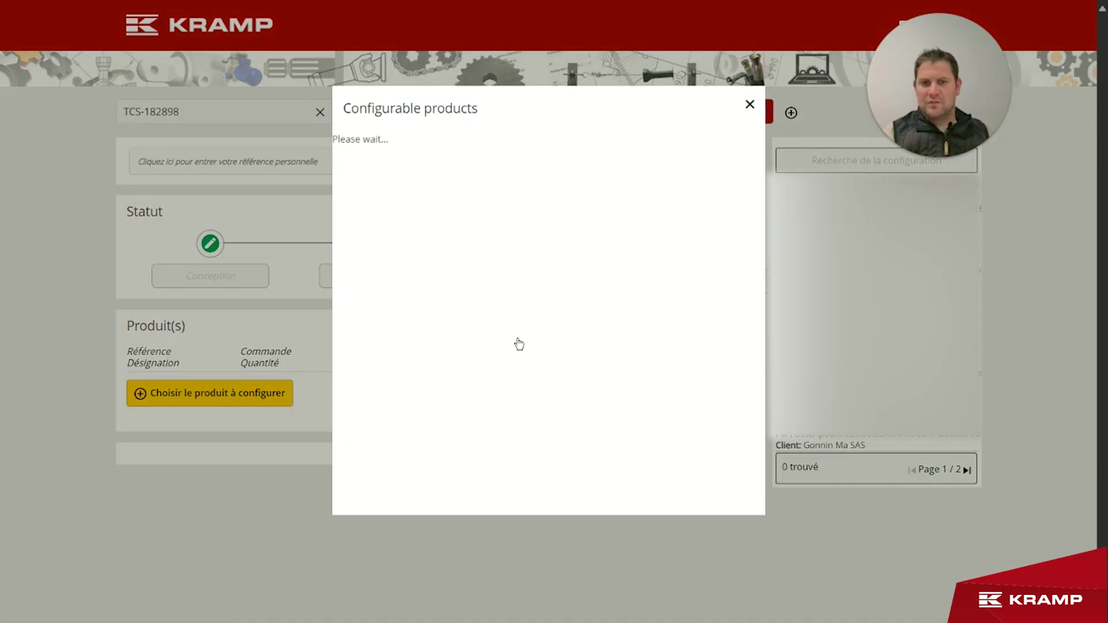
pyautogui.click(422, 372)
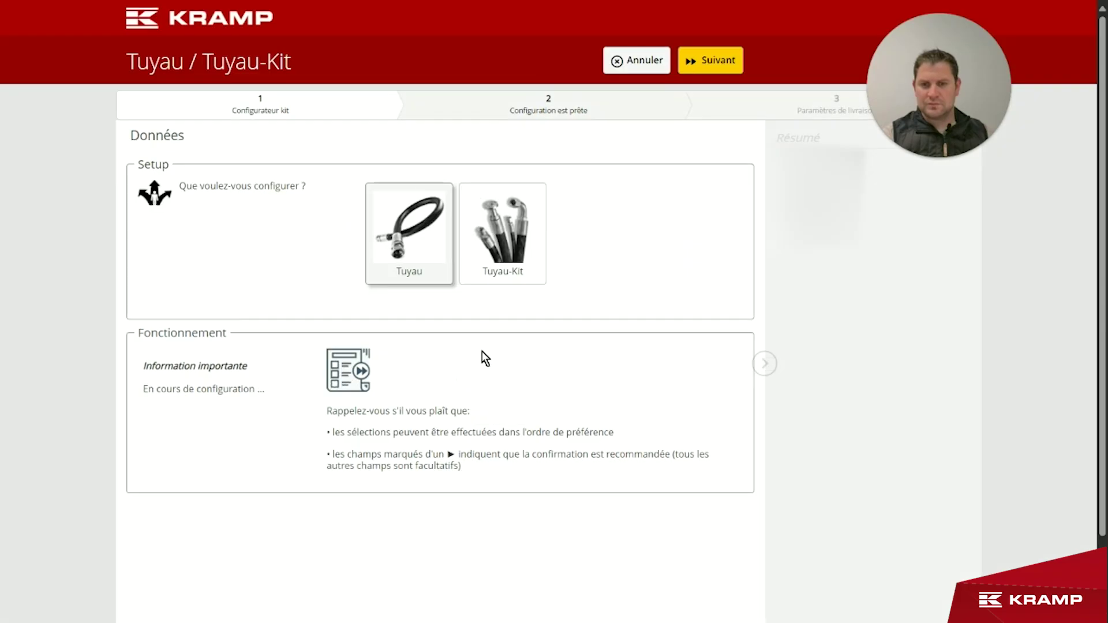
# Step: Choose to configure a Tuyau-Kit with 3 different hose assemblies and go on to the individual hose settings
pyautogui.click(499, 234)
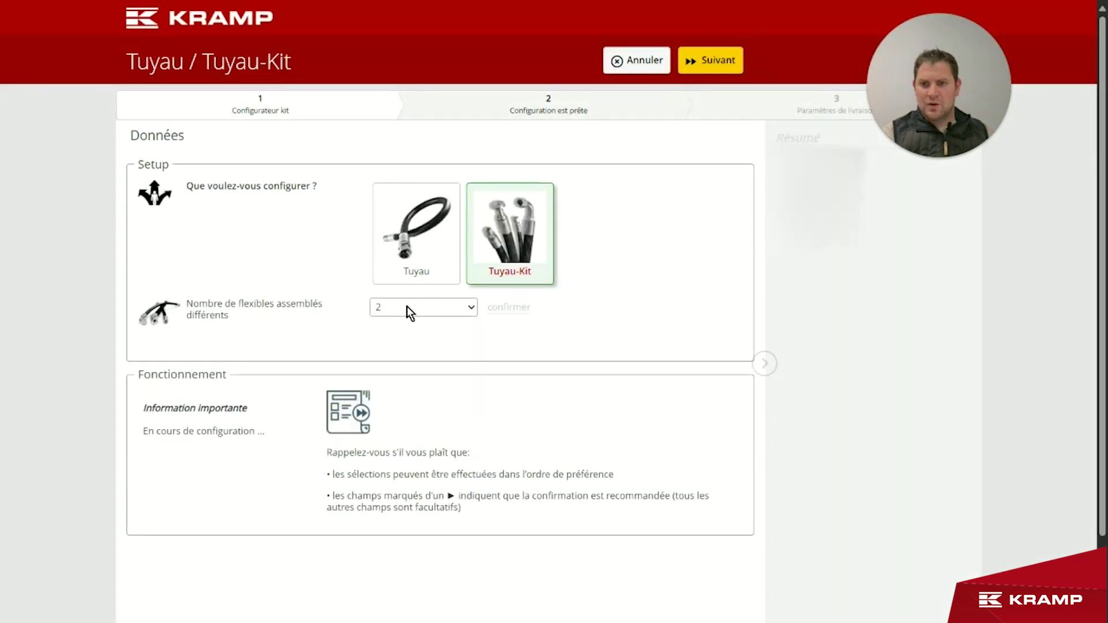
pyautogui.click(410, 309)
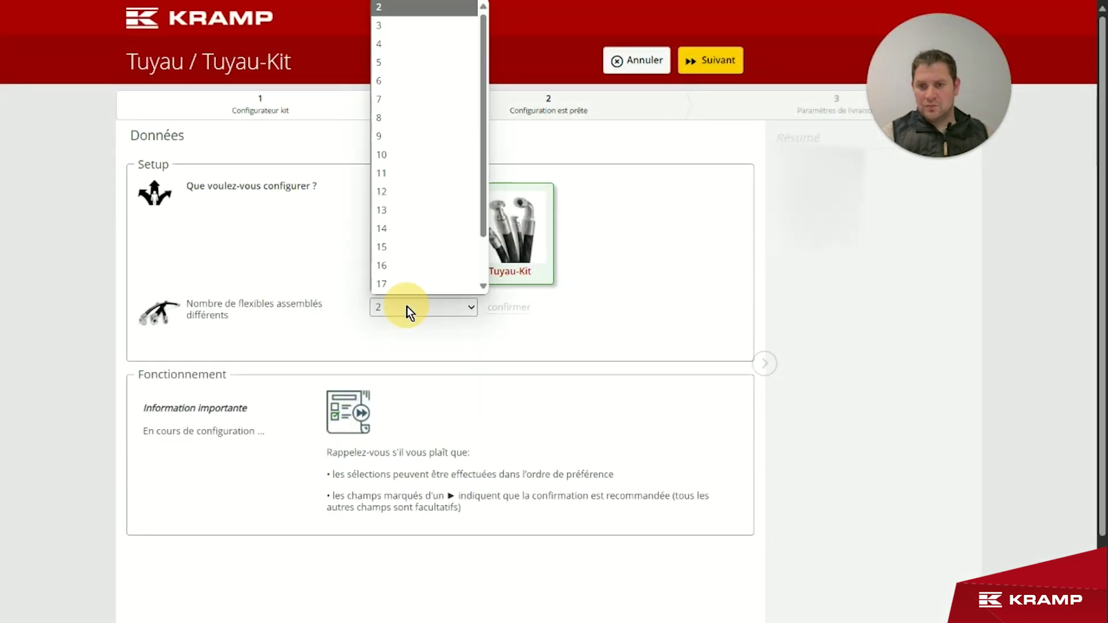
pyautogui.click(398, 29)
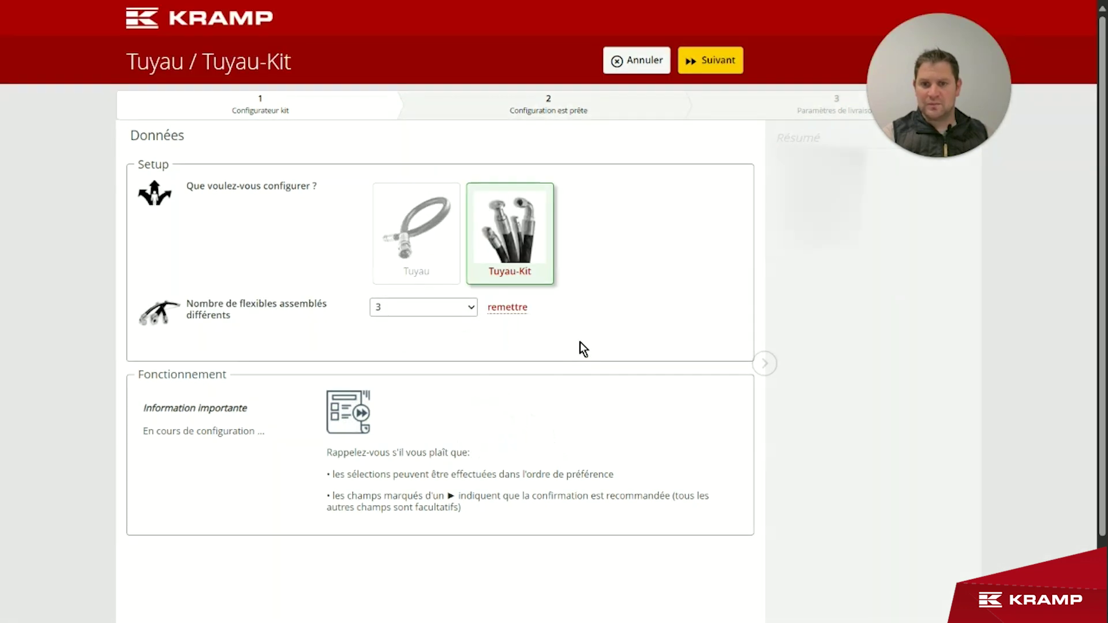
pyautogui.click(522, 109)
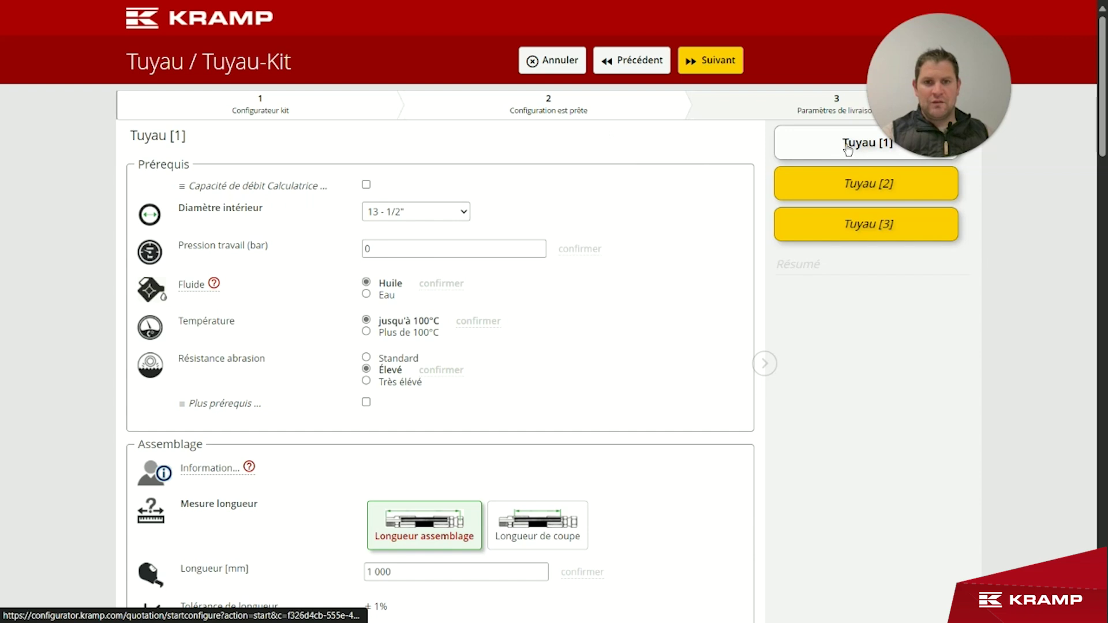
# Step: Look through the Tuyau [2] and Tuyau [3] pages, examining the kit's prerequisite, assembly, hose selection and insert settings
pyautogui.click(848, 188)
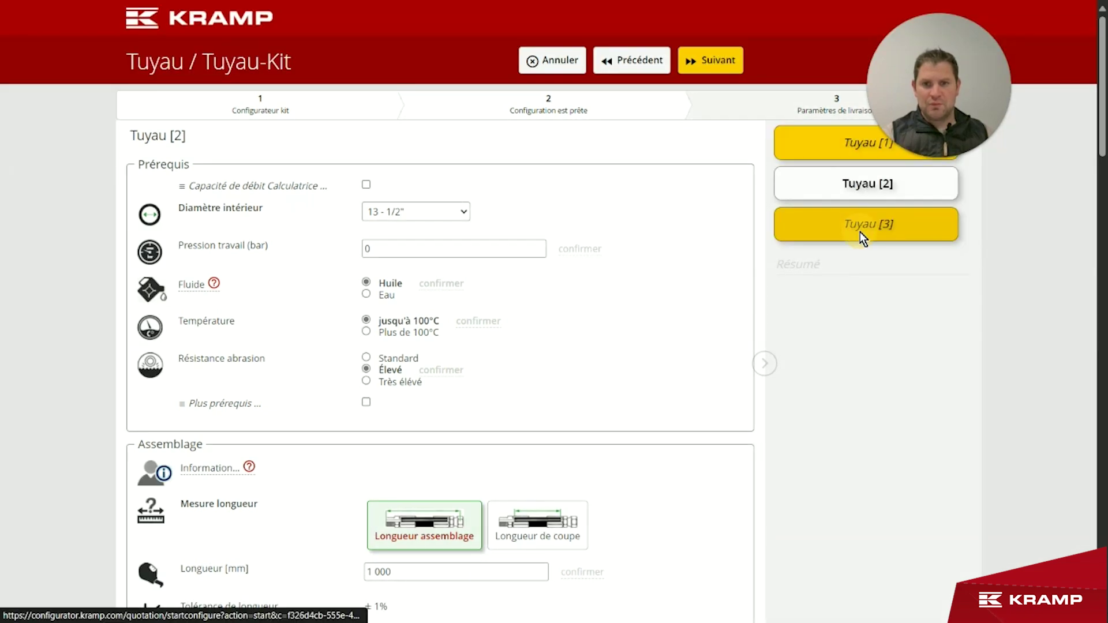
pyautogui.click(865, 237)
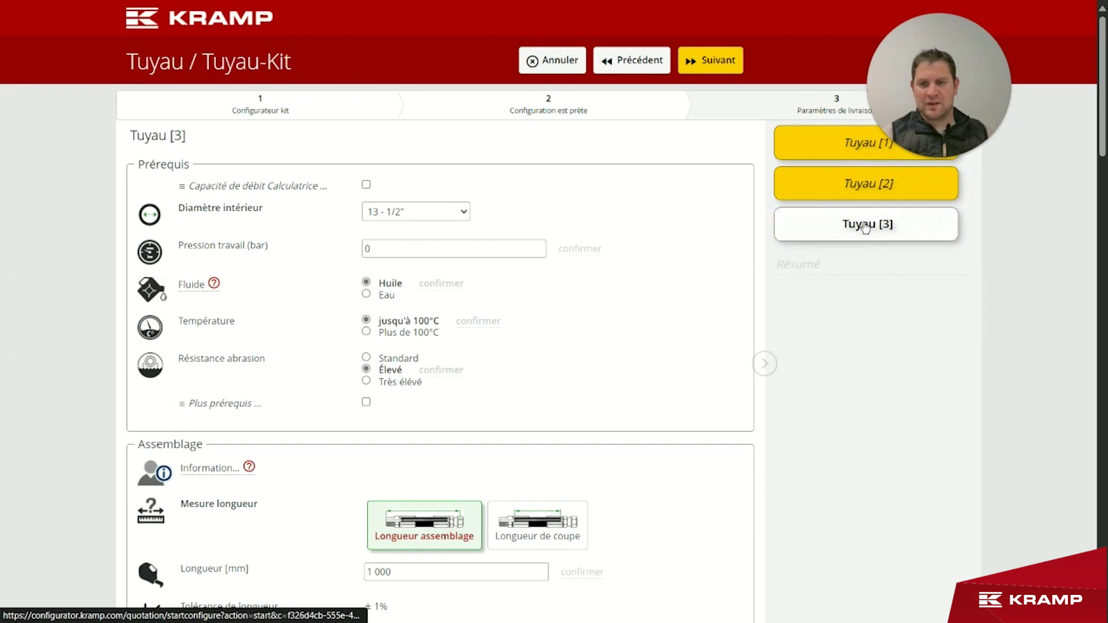
pyautogui.scroll(-10, 623, 357)
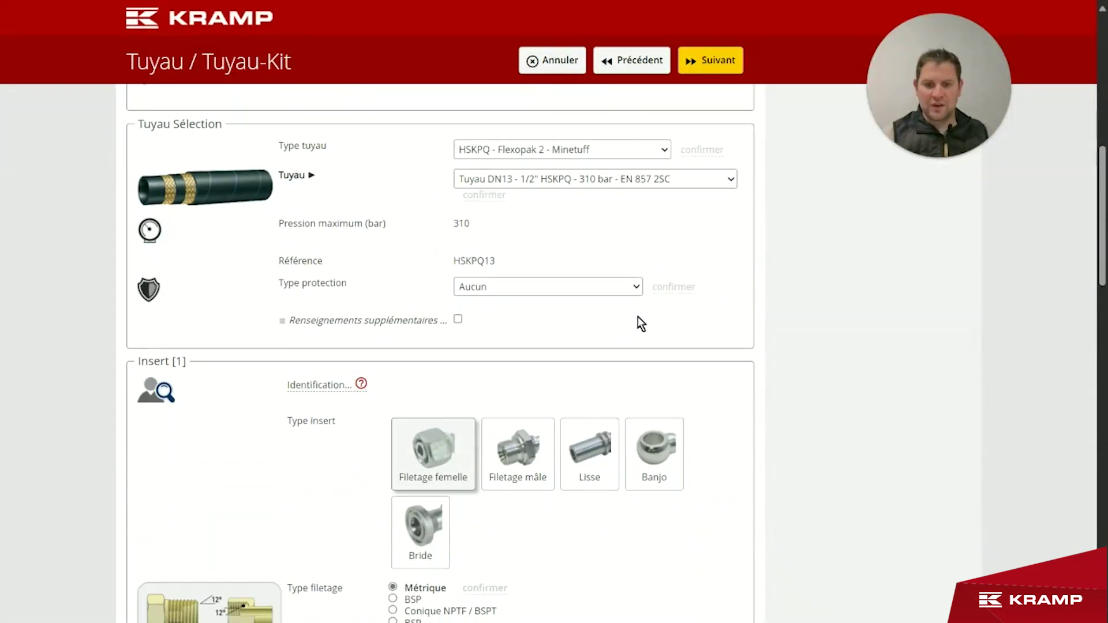
pyautogui.scroll(-1, 638, 322)
pyautogui.scroll(10, 638, 322)
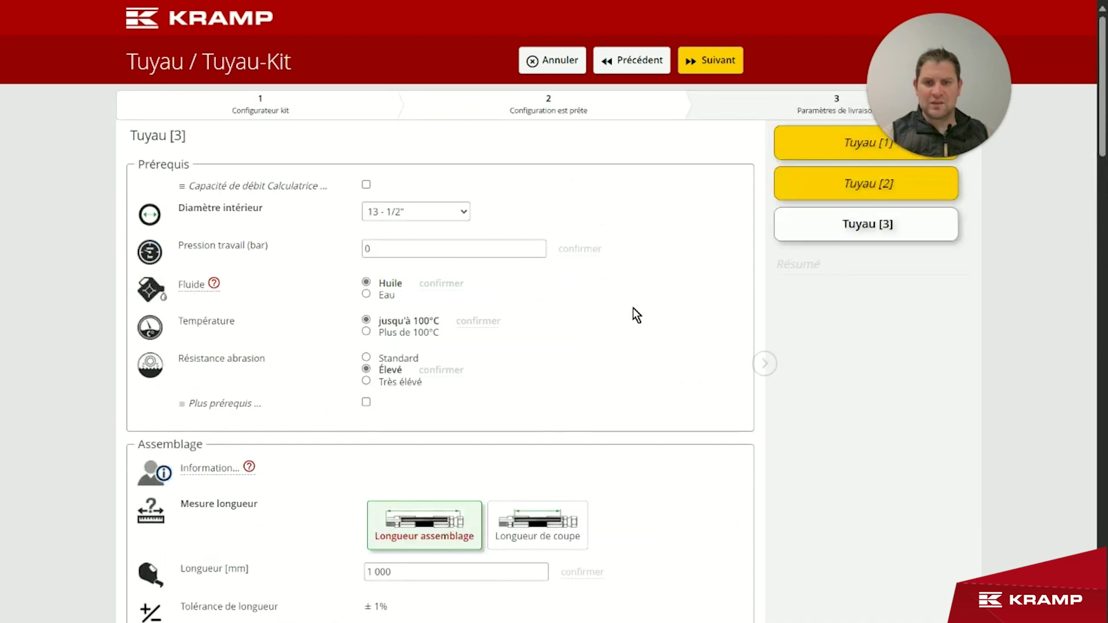